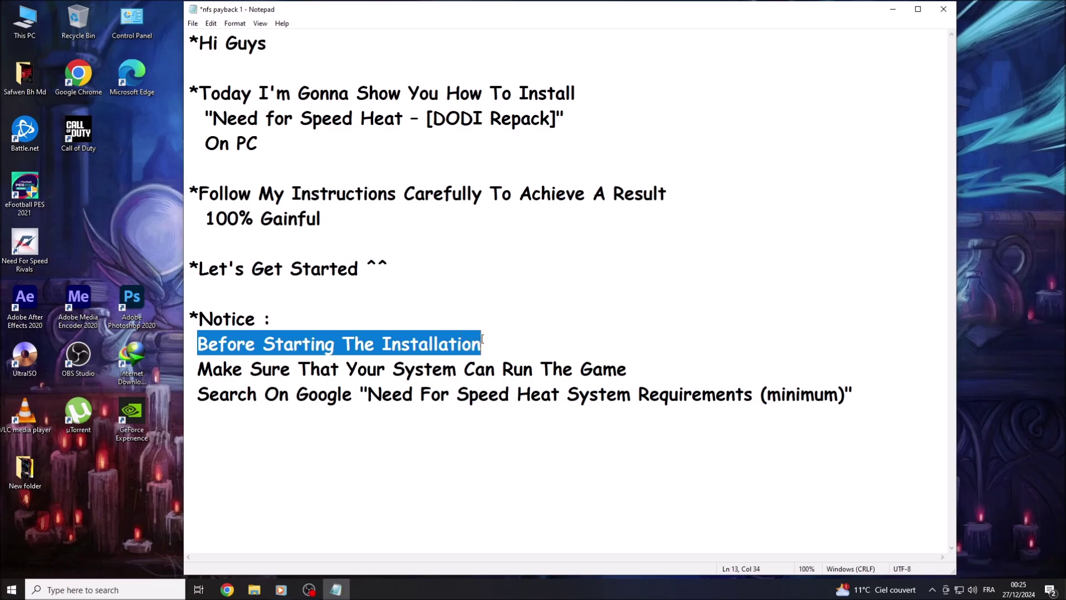
Read the notice about checking the minimum system requirements for Need for Speed Heat and put the notes away.
{"action": "left_click_drag", "start_coordinate": [197, 370], "coordinate": [623, 371]}
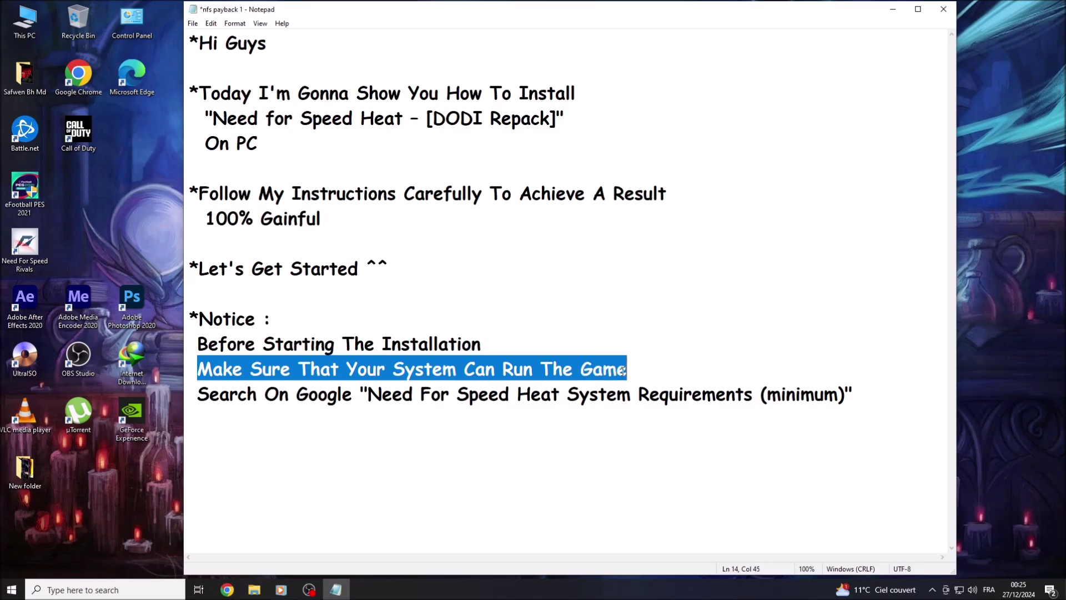
{"action": "left_click", "coordinate": [207, 392]}
{"action": "left_click_drag", "start_coordinate": [200, 389], "coordinate": [745, 385]}
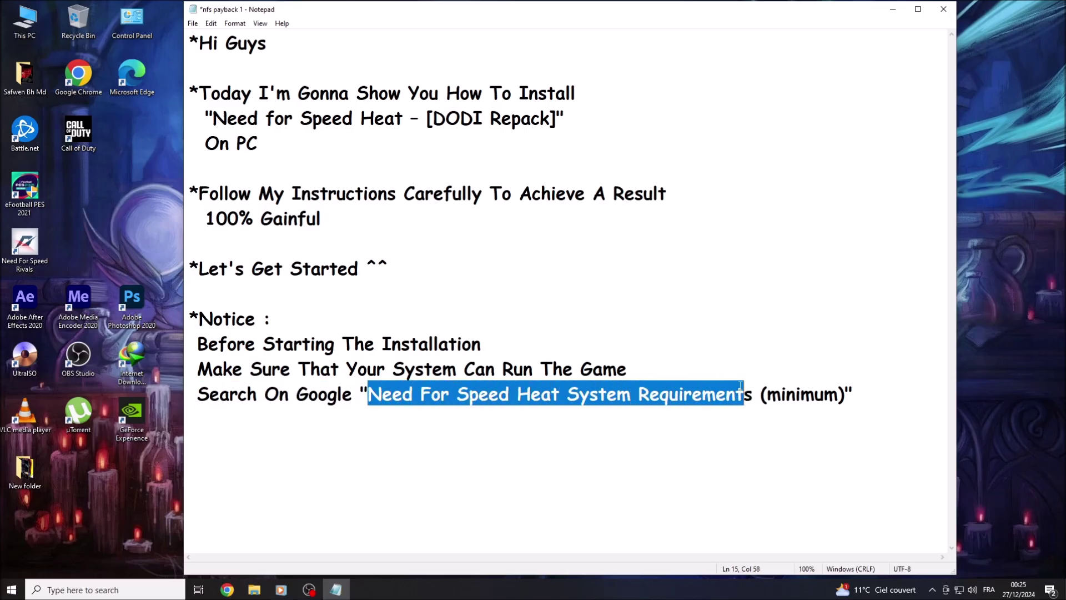
{"action": "left_click", "coordinate": [744, 389]}
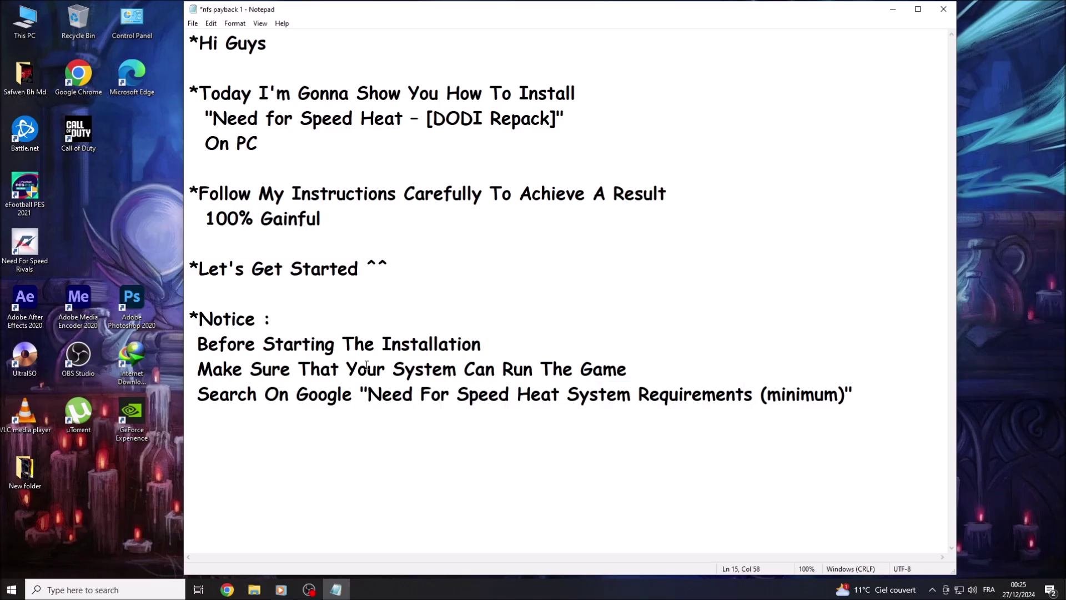
{"action": "left_click_drag", "start_coordinate": [374, 396], "coordinate": [756, 395]}
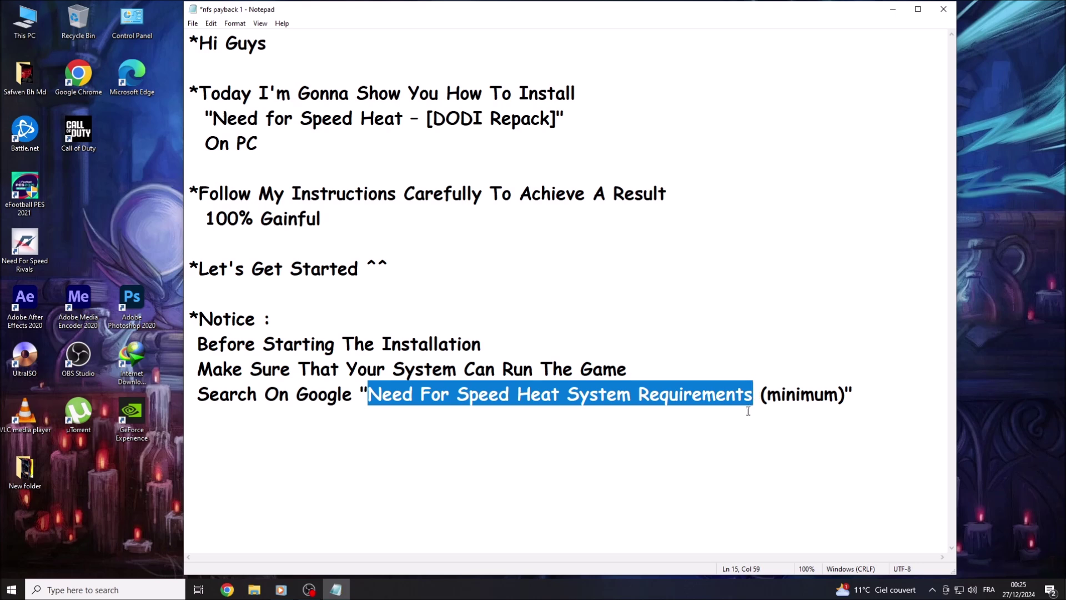
{"action": "left_click_drag", "start_coordinate": [762, 393], "coordinate": [848, 397]}
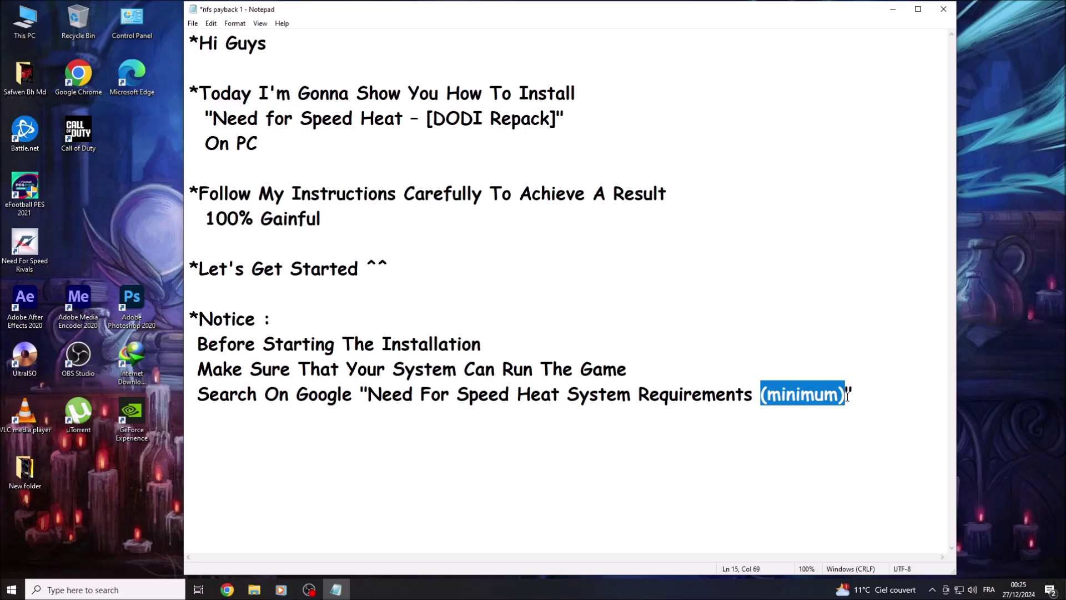
{"action": "left_click", "coordinate": [858, 391]}
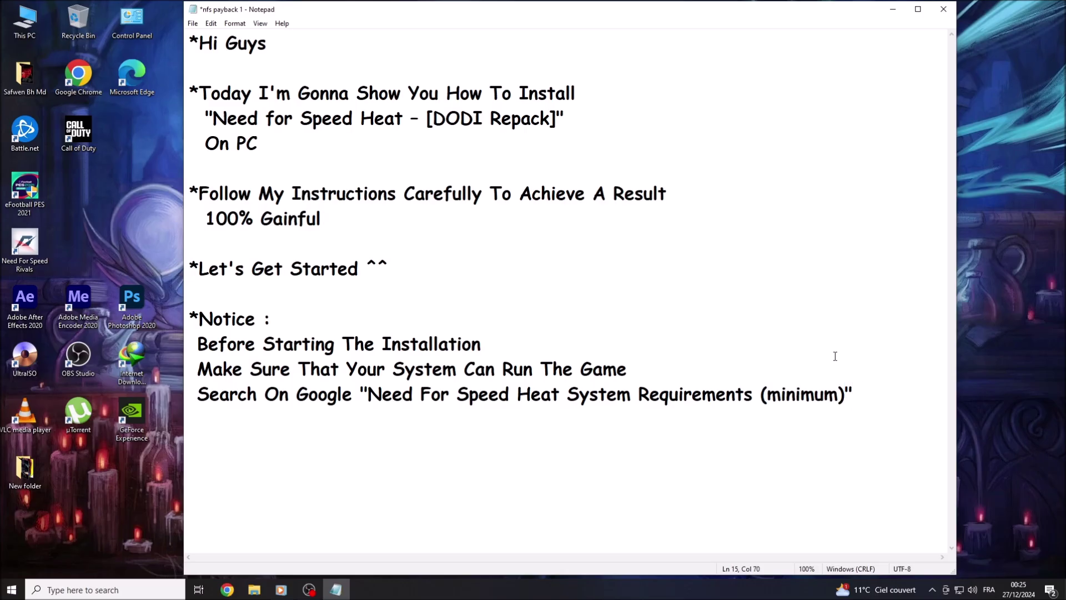
{"action": "left_click", "coordinate": [893, 9]}
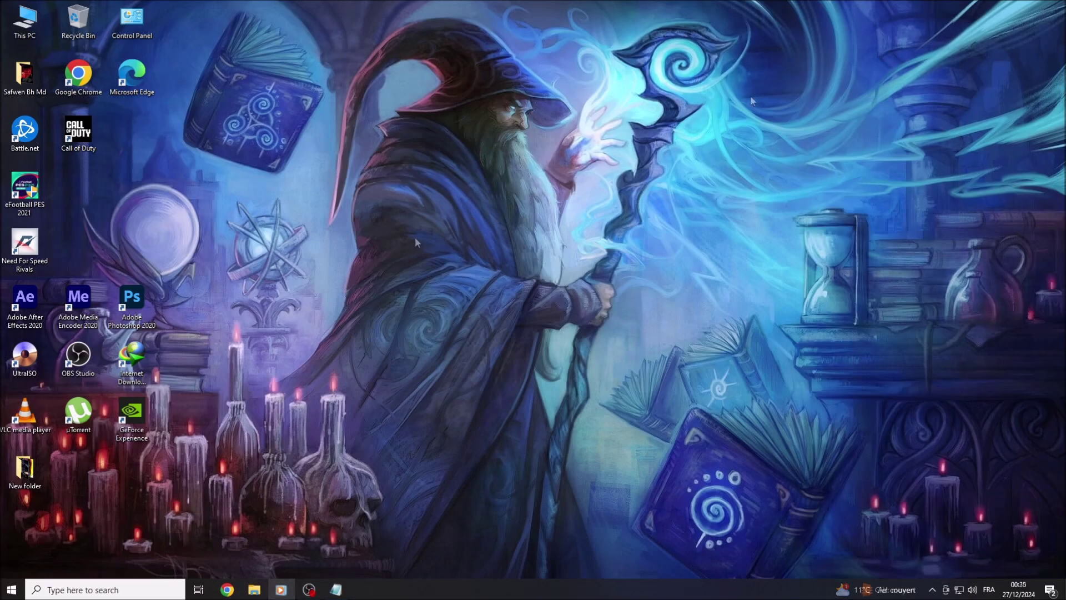
{"action": "right_click", "coordinate": [504, 219]}
{"action": "left_click", "coordinate": [538, 251]}
{"action": "right_click", "coordinate": [538, 256]}
{"action": "left_click", "coordinate": [558, 289]}
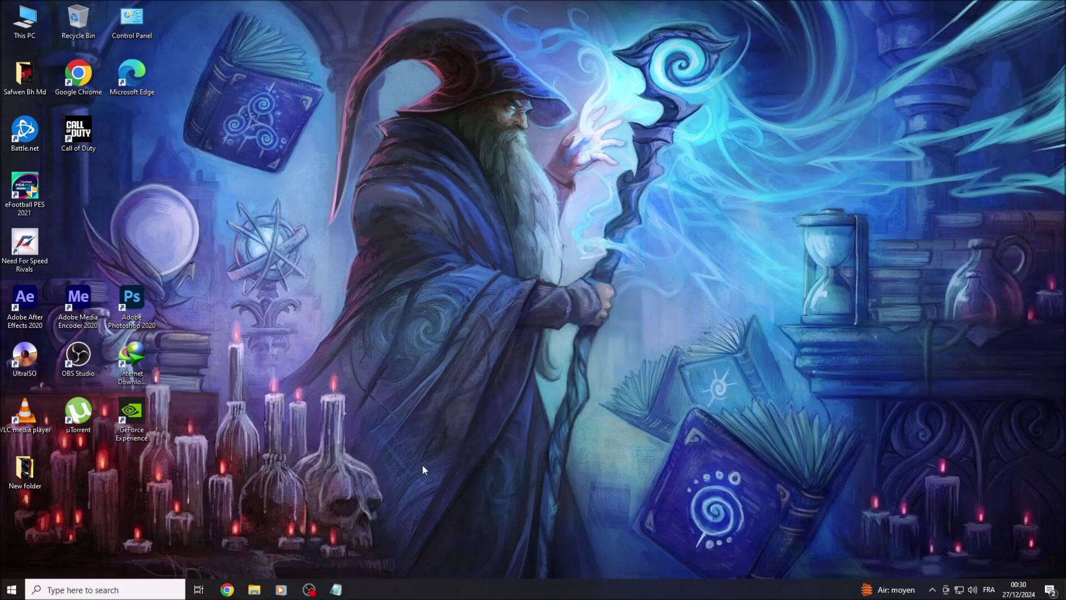
Read the first instruction in the "cold war DODI 2" notes, about disabling the antivirus, and minimise the notes.
{"action": "left_click", "coordinate": [336, 589]}
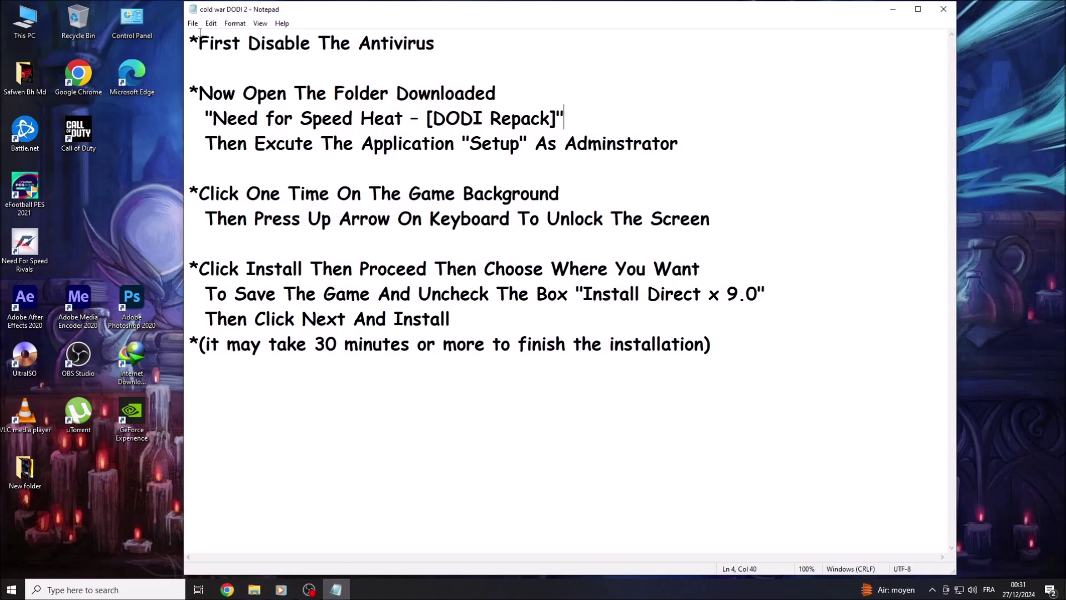
{"action": "left_click_drag", "start_coordinate": [201, 42], "coordinate": [436, 45]}
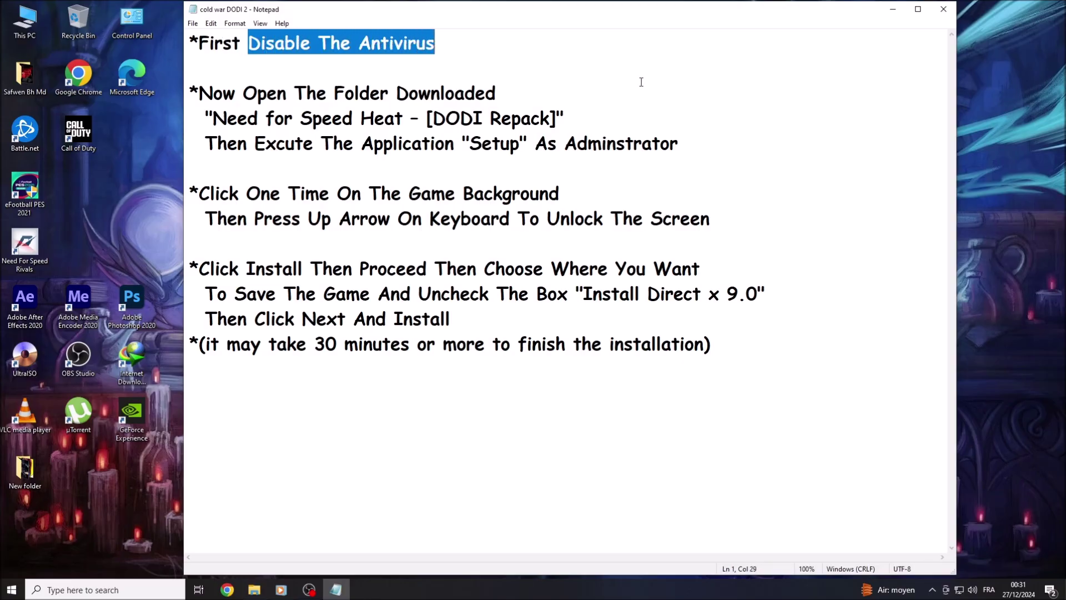
{"action": "left_click", "coordinate": [893, 9]}
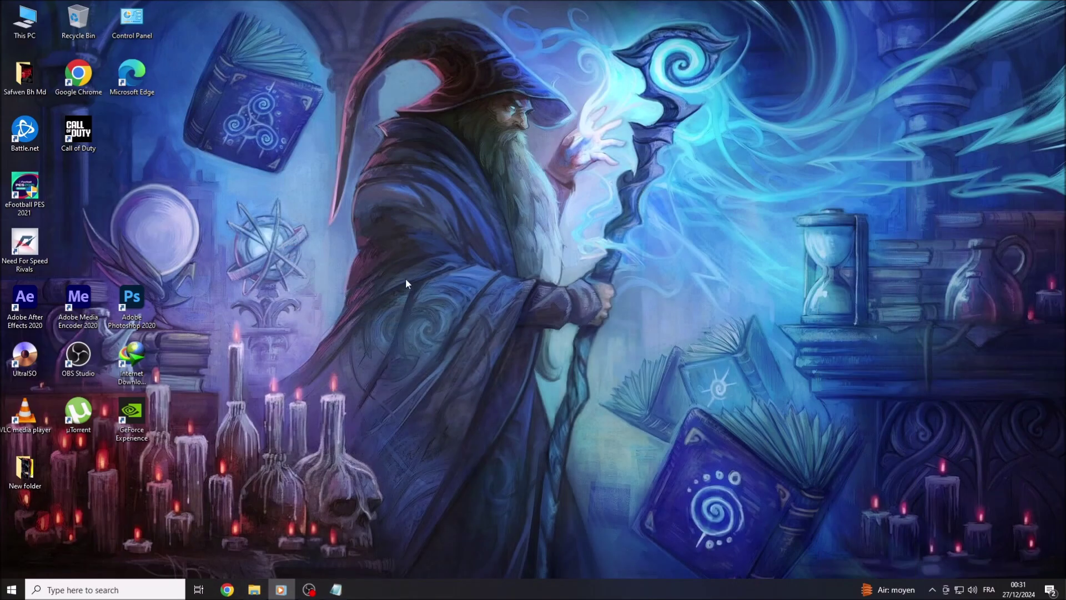
Turn off Real-time protection in the Windows Security virus and threat protection settings and close both settings windows.
{"action": "left_click", "coordinate": [11, 589]}
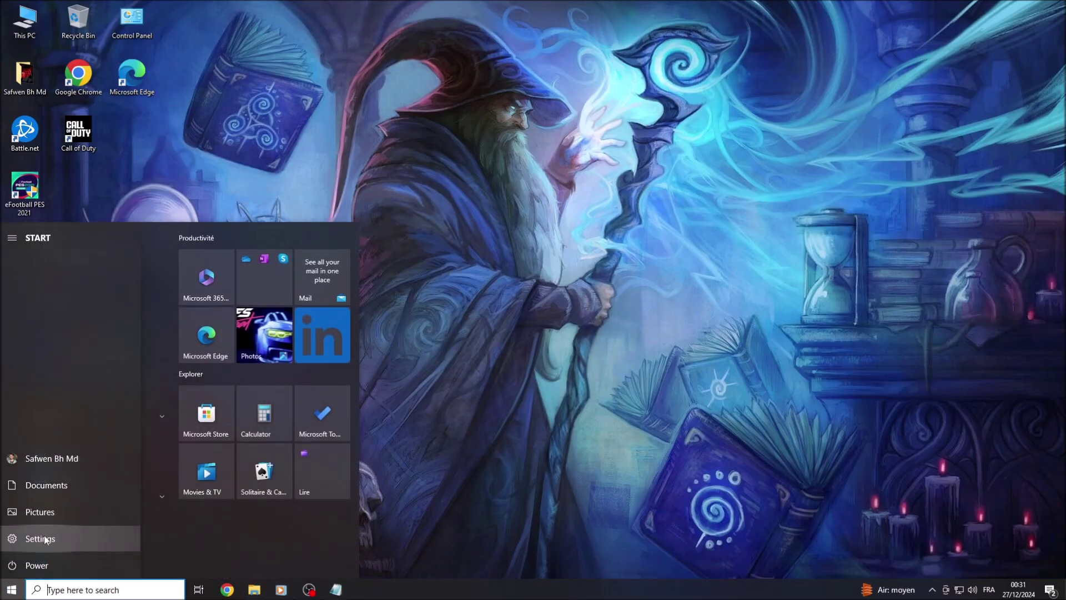
{"action": "left_click", "coordinate": [20, 539]}
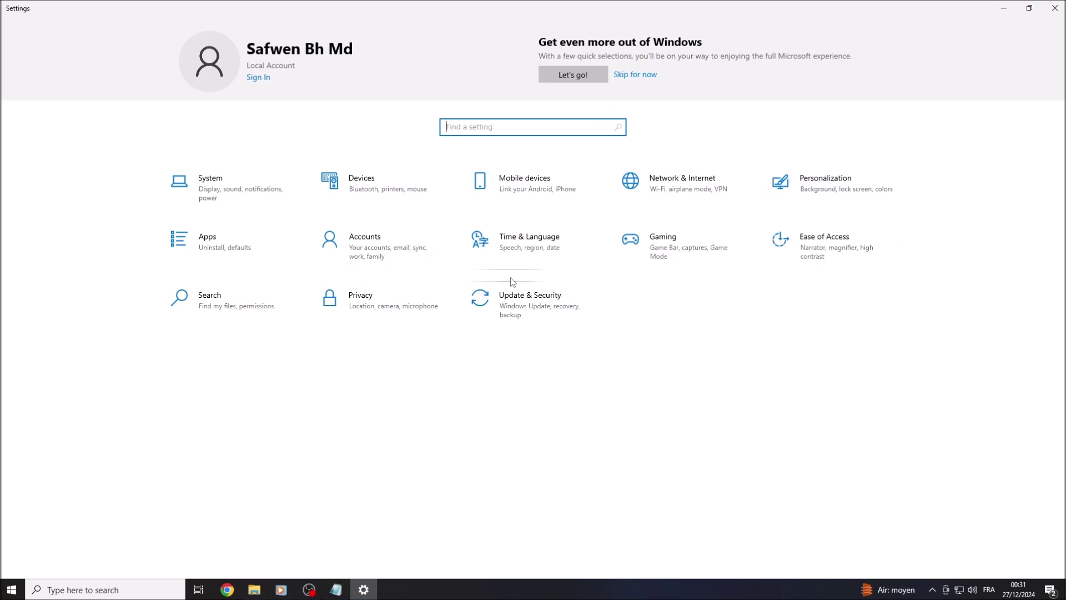
{"action": "left_click", "coordinate": [536, 302]}
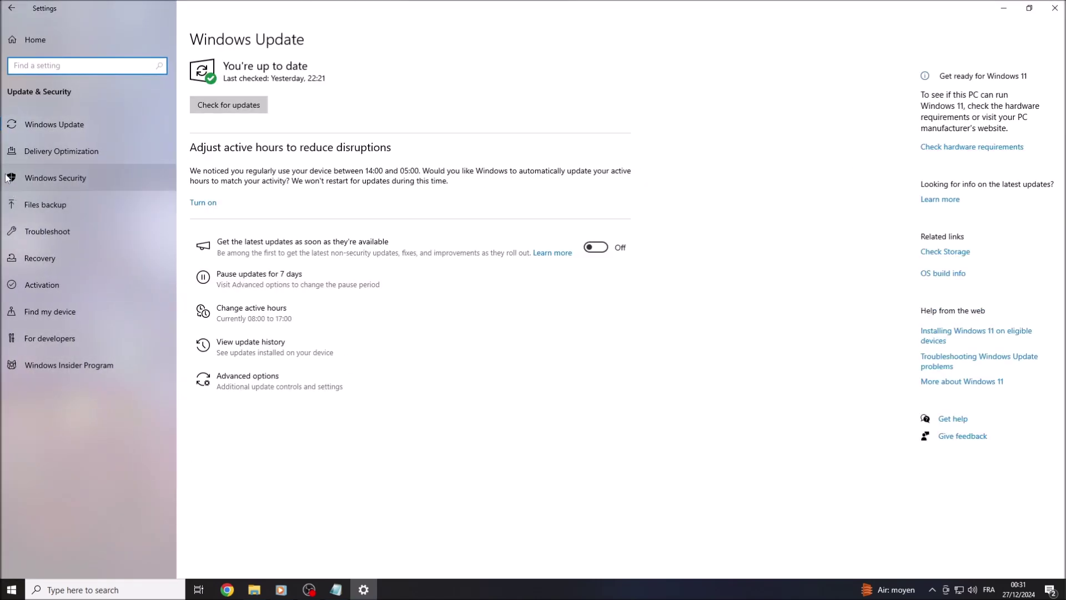
{"action": "left_click", "coordinate": [68, 180]}
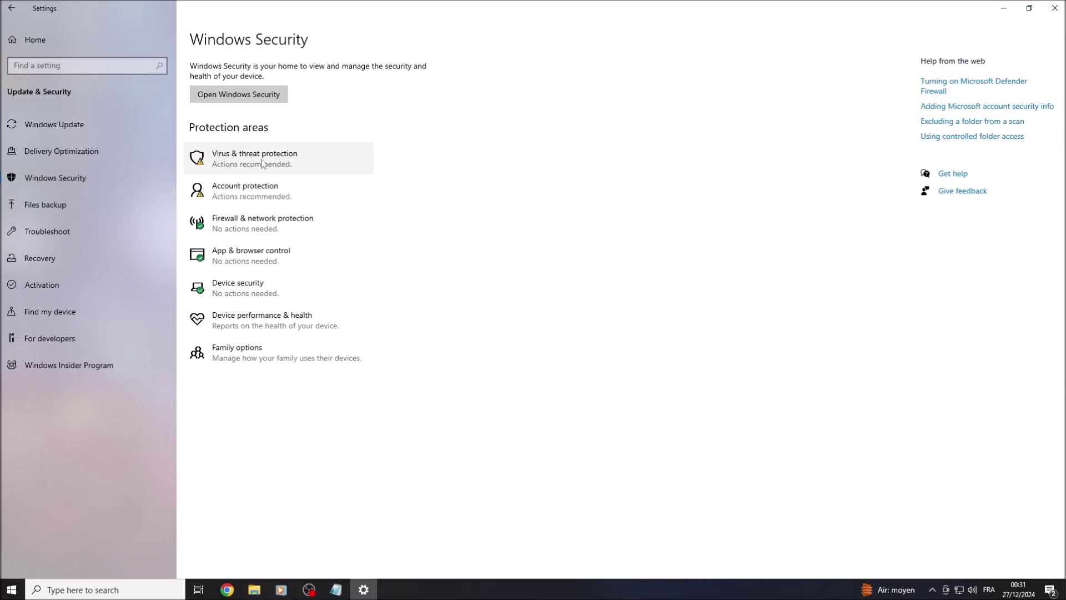
{"action": "left_click", "coordinate": [233, 160]}
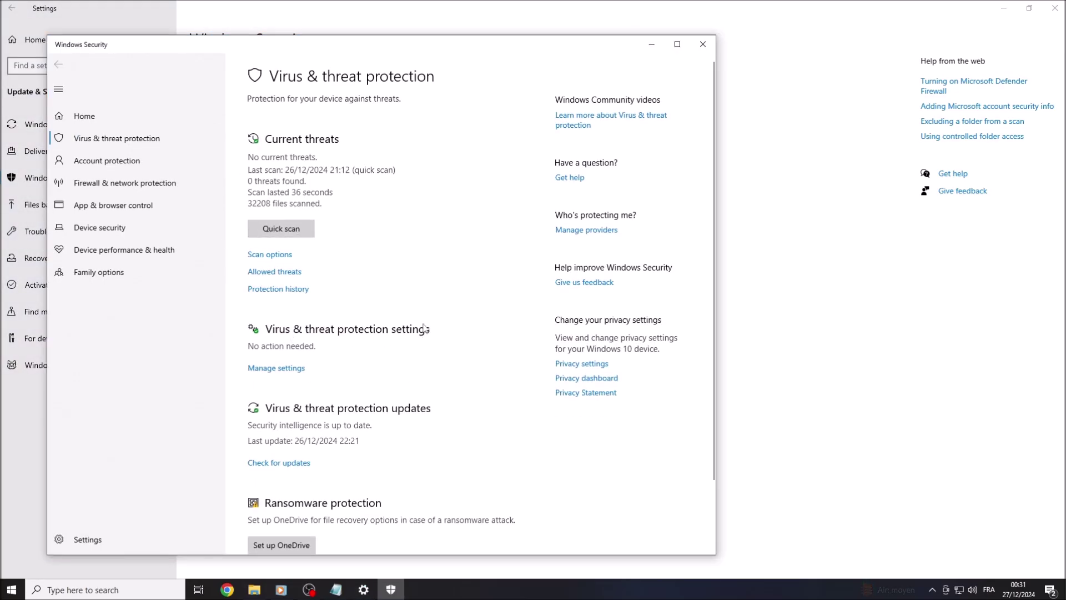
{"action": "left_click", "coordinate": [269, 368]}
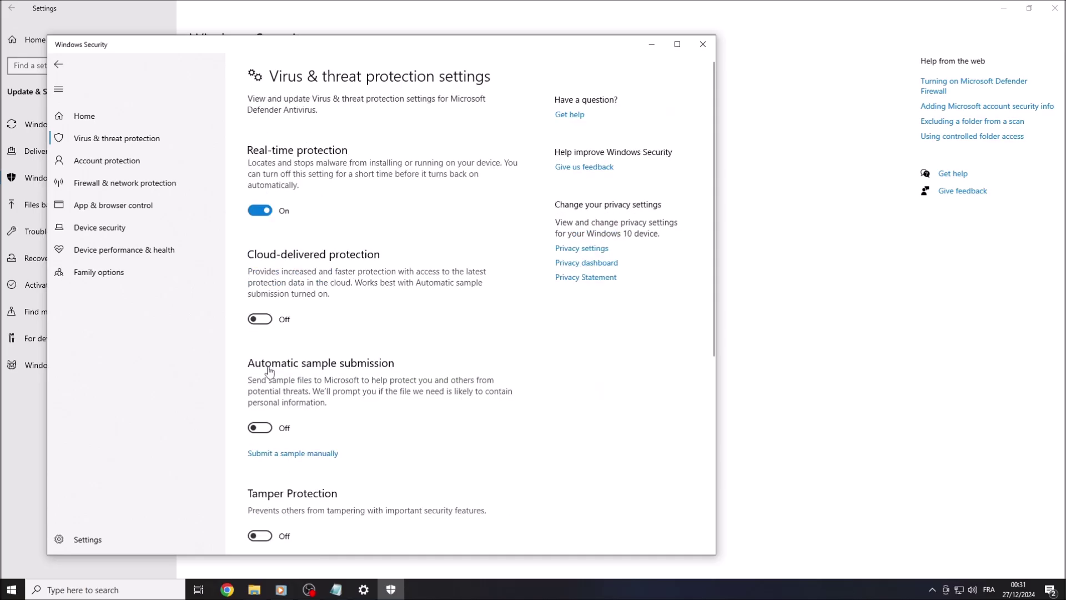
{"action": "left_click", "coordinate": [259, 213]}
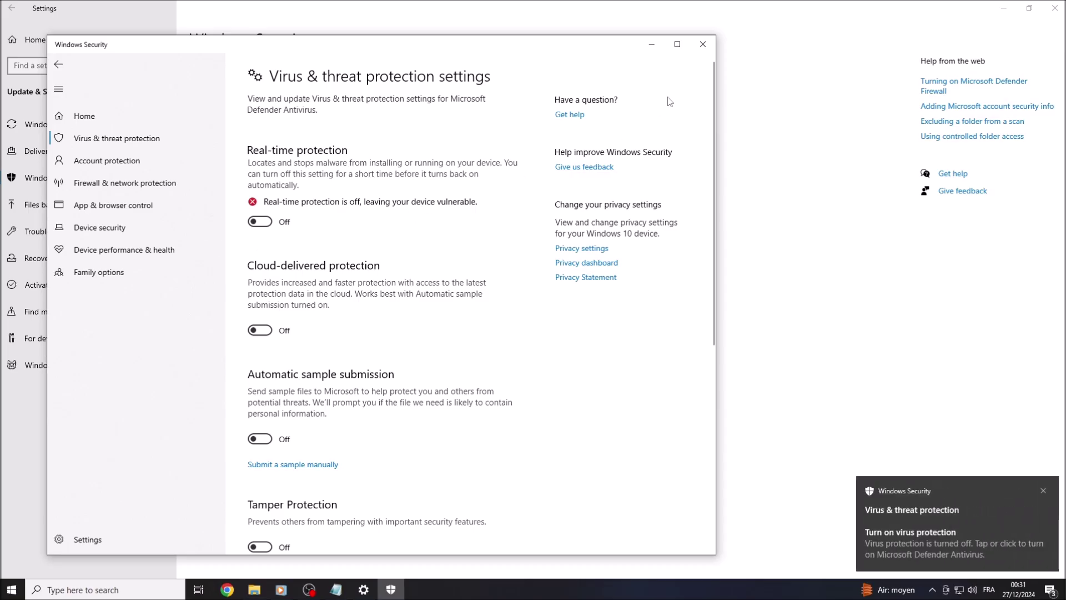
{"action": "left_click", "coordinate": [711, 45]}
{"action": "left_click", "coordinate": [1055, 8]}
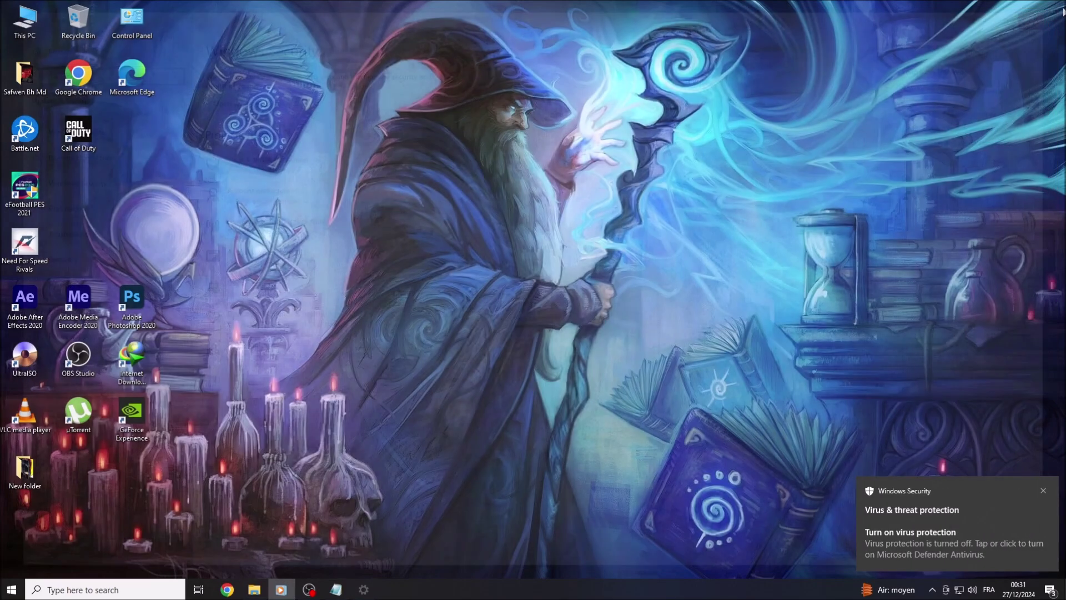
Read the note about opening the downloaded "Need for Speed Heat – [DODI Repack]" folder and running Setup as administrator.
{"action": "left_click", "coordinate": [336, 589]}
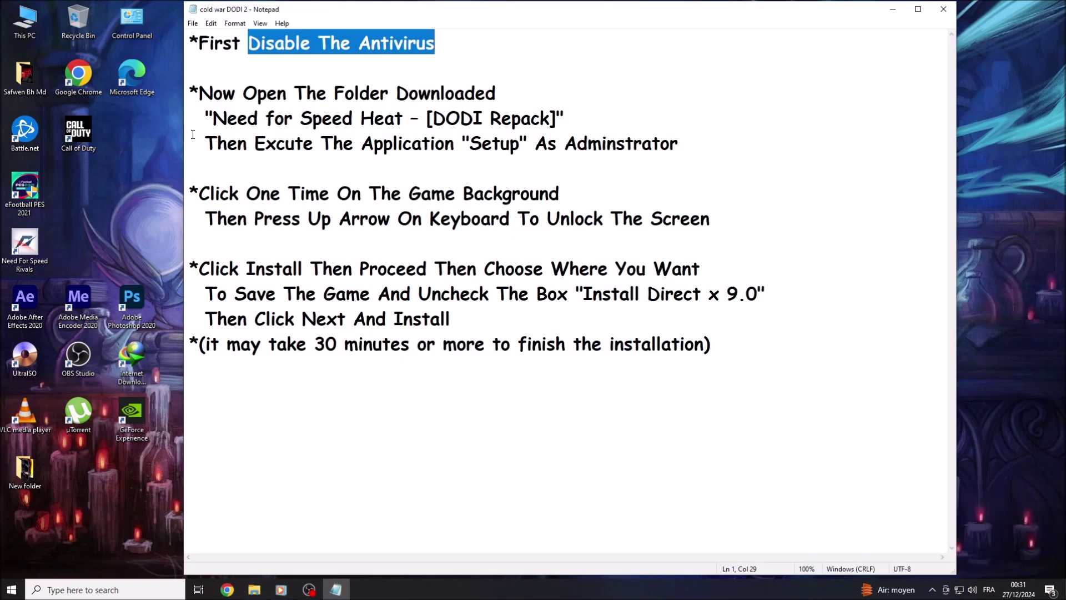
{"action": "left_click_drag", "start_coordinate": [202, 84], "coordinate": [498, 87]}
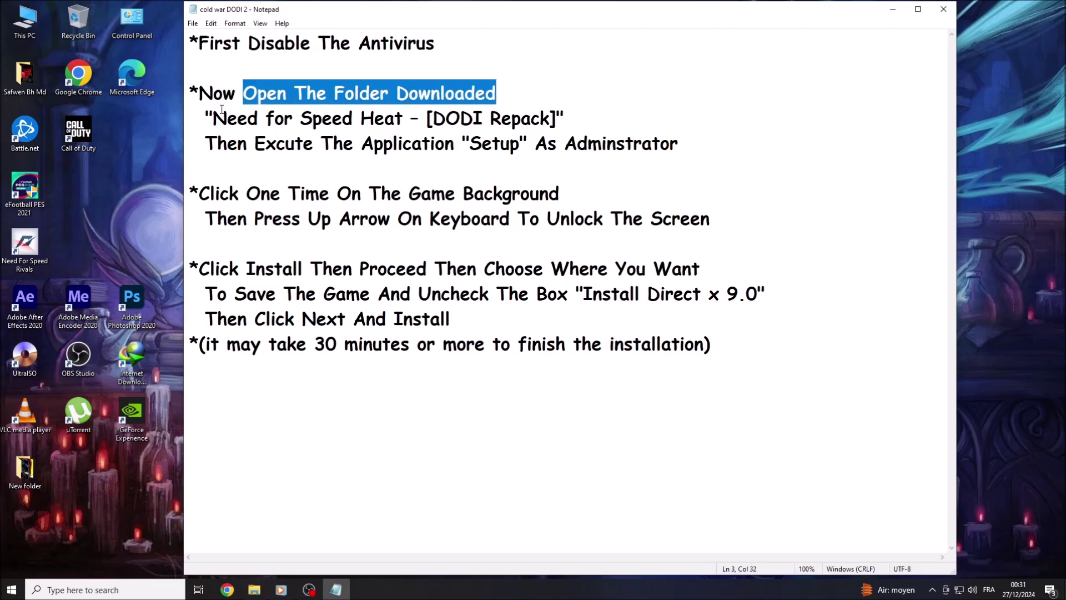
{"action": "left_click_drag", "start_coordinate": [217, 119], "coordinate": [553, 118]}
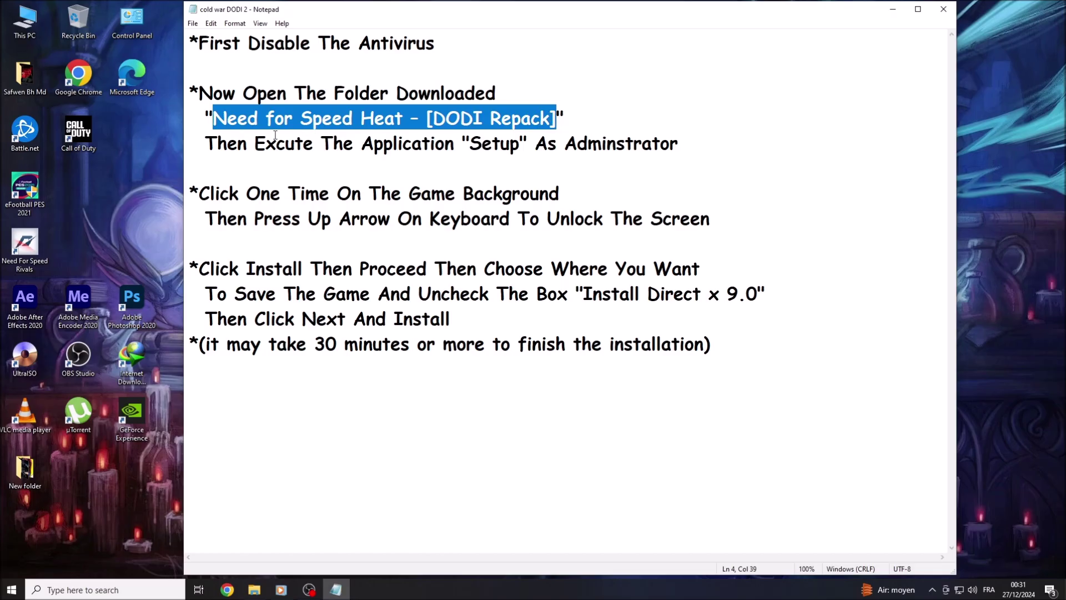
{"action": "left_click_drag", "start_coordinate": [205, 143], "coordinate": [680, 141]}
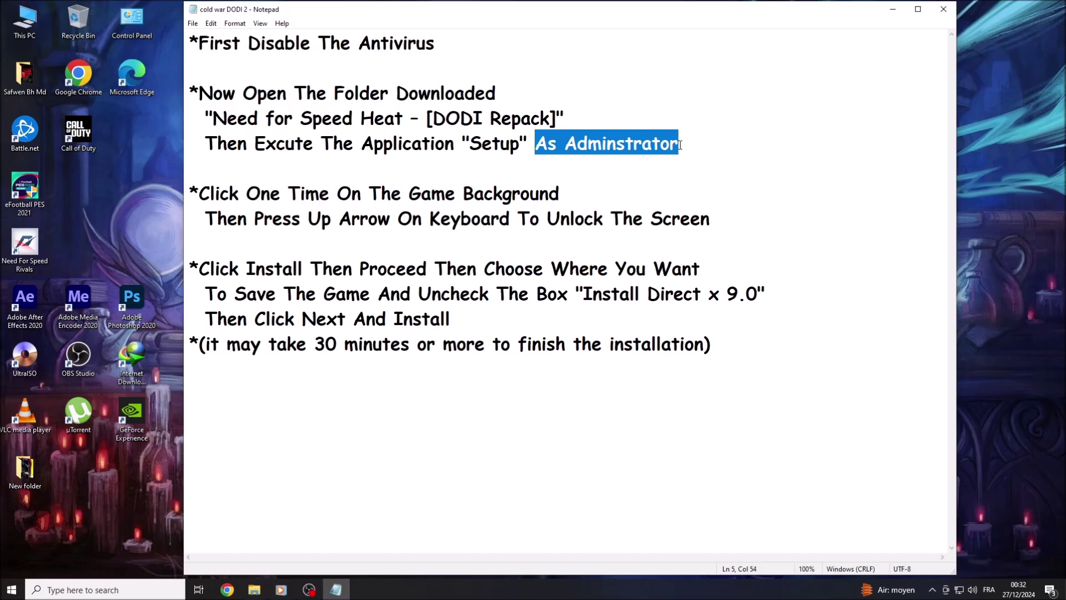
{"action": "left_click", "coordinate": [896, 10]}
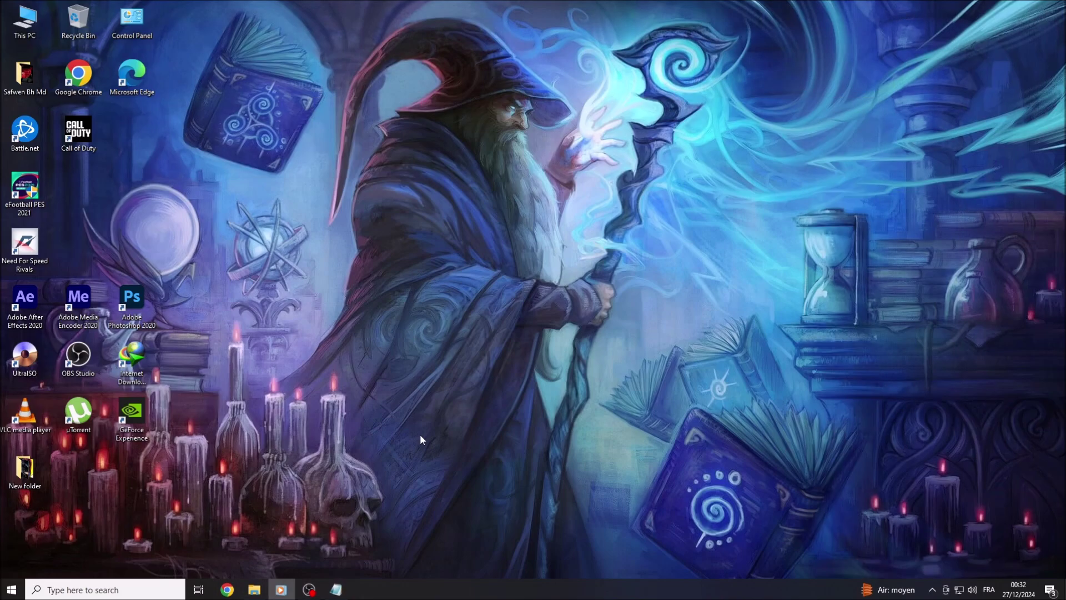
Open the "Need for Speed Heat – [DODI Repack]" folder inside Game Download on Local Disk HDD (E:).
{"action": "left_click", "coordinate": [254, 589]}
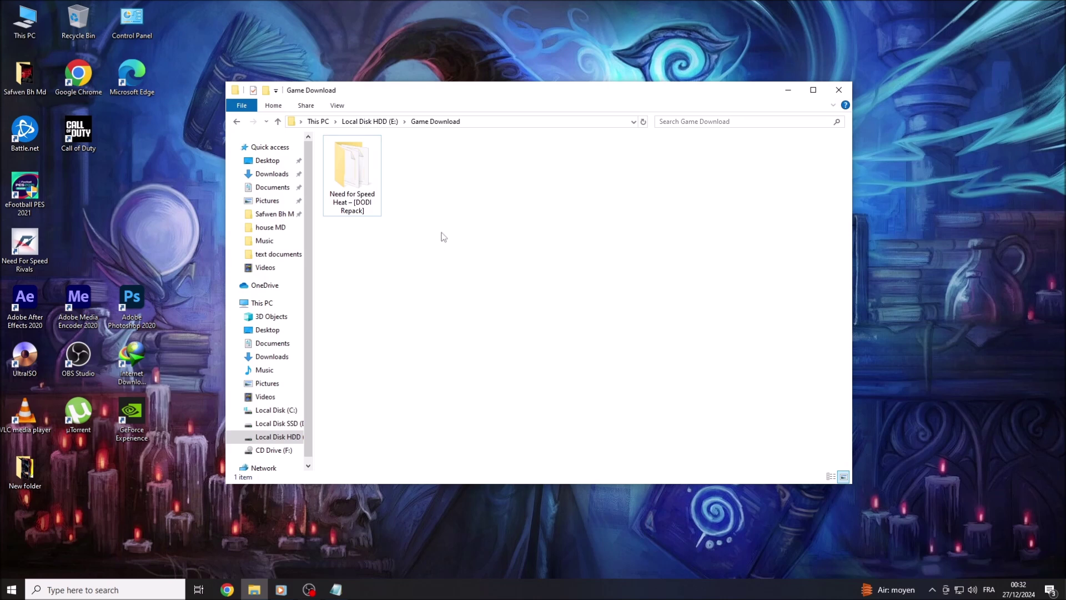
{"action": "left_click_drag", "start_coordinate": [425, 258], "coordinate": [422, 230]}
{"action": "left_click_drag", "start_coordinate": [443, 275], "coordinate": [351, 181]}
{"action": "right_click", "coordinate": [351, 179]}
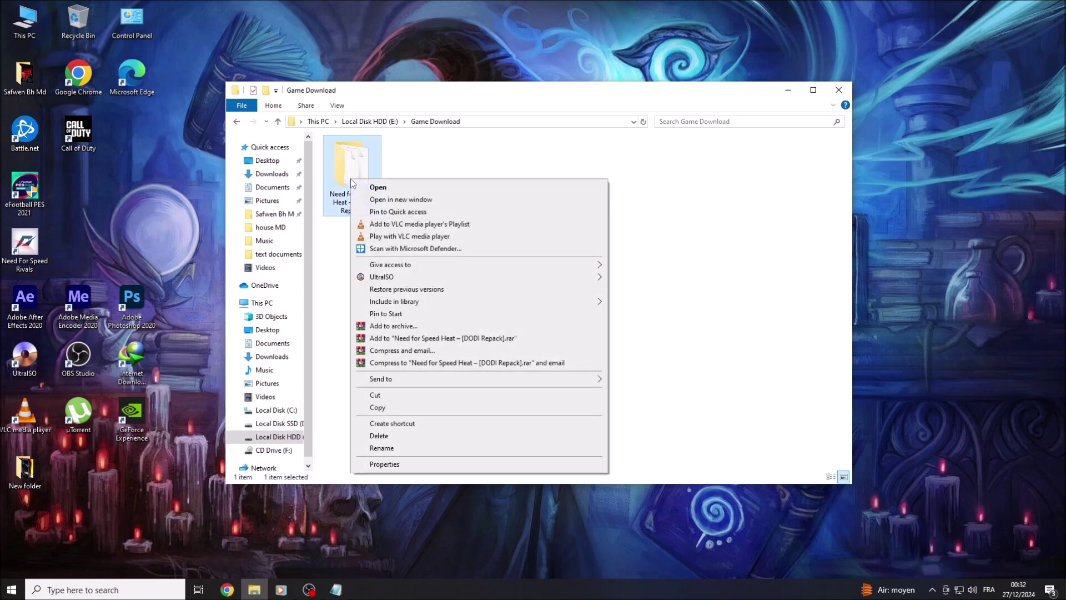
{"action": "left_click", "coordinate": [377, 188]}
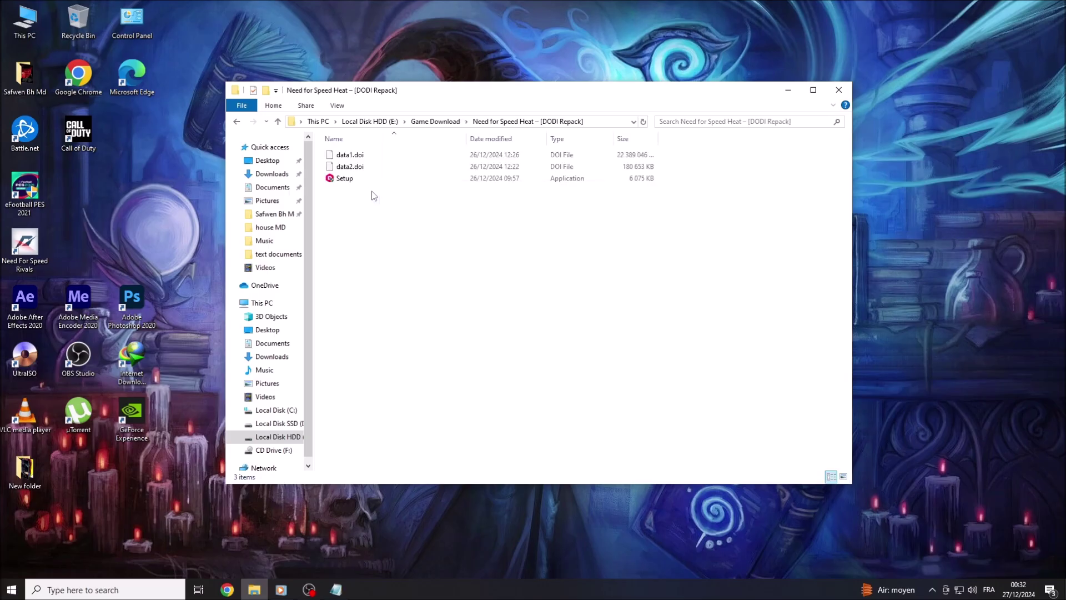
Run the Setup application in the repack folder as administrator.
{"action": "left_click", "coordinate": [341, 182]}
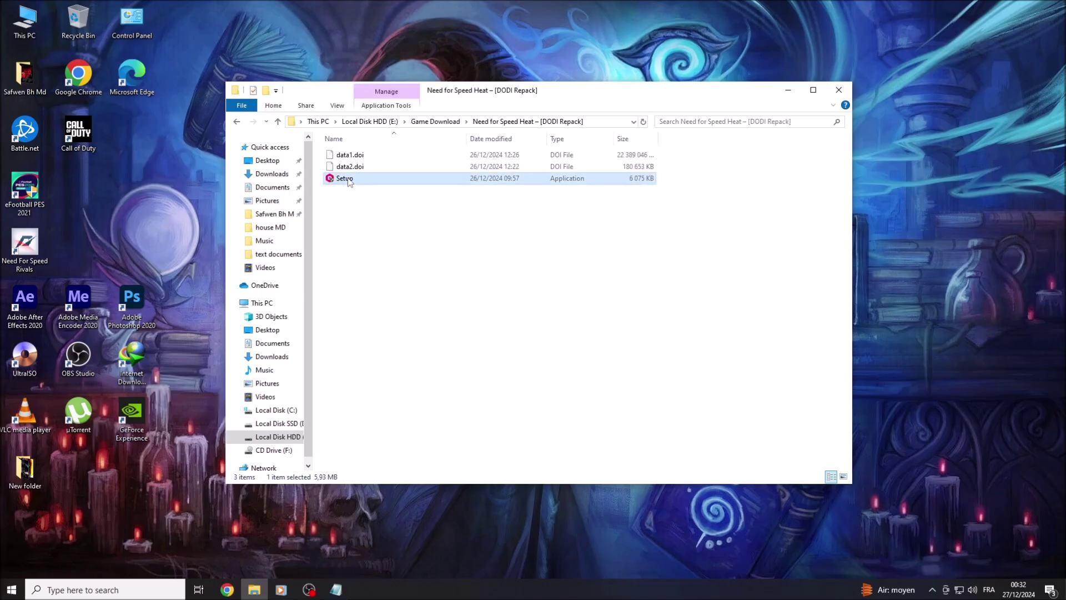
{"action": "right_click", "coordinate": [356, 181]}
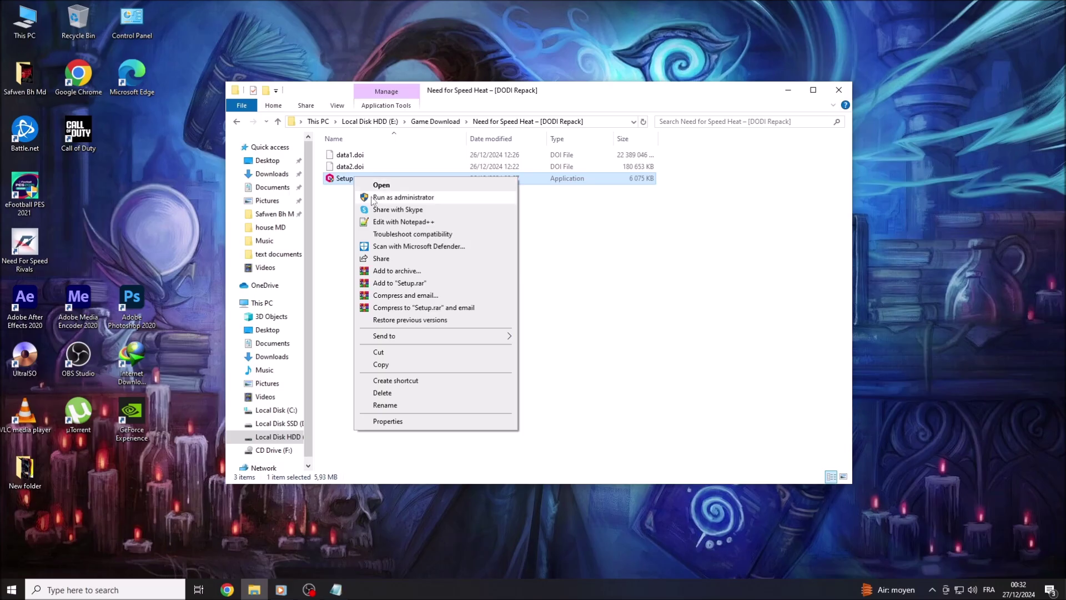
{"action": "left_click", "coordinate": [424, 198]}
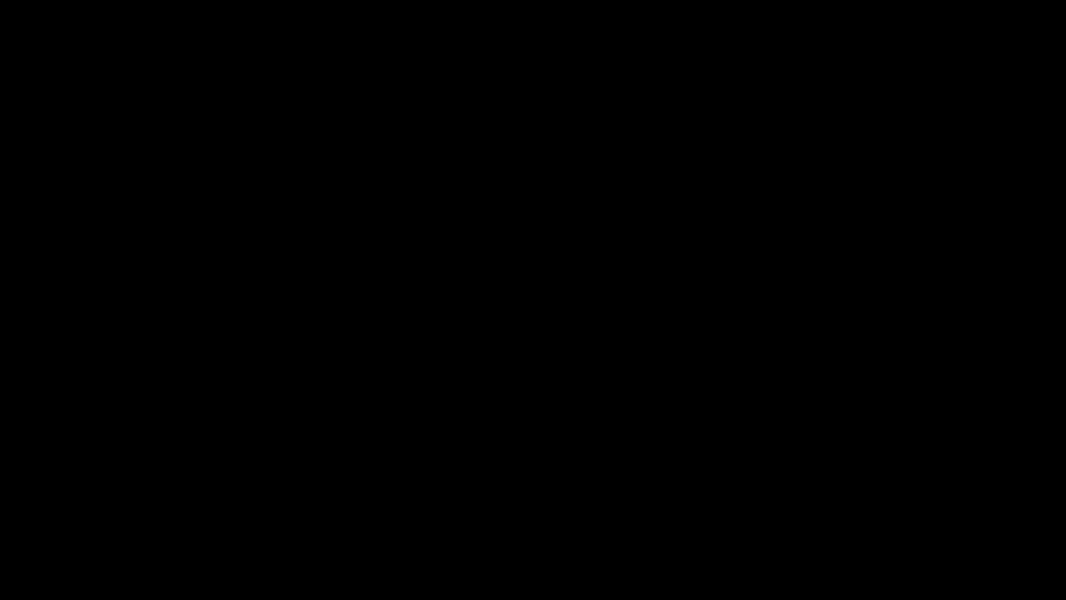
{"action": "left_click", "coordinate": [444, 374]}
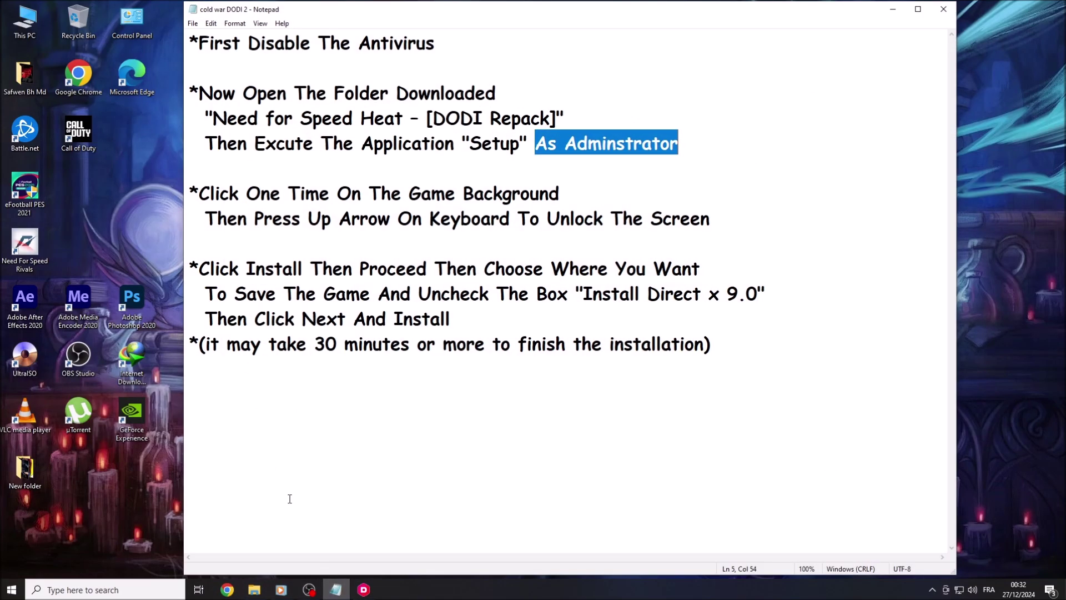
Read the screen-unlock instructions in the notes and unlock the installer's welcome screen to reach its Start menu.
{"action": "left_click_drag", "start_coordinate": [199, 189], "coordinate": [559, 183]}
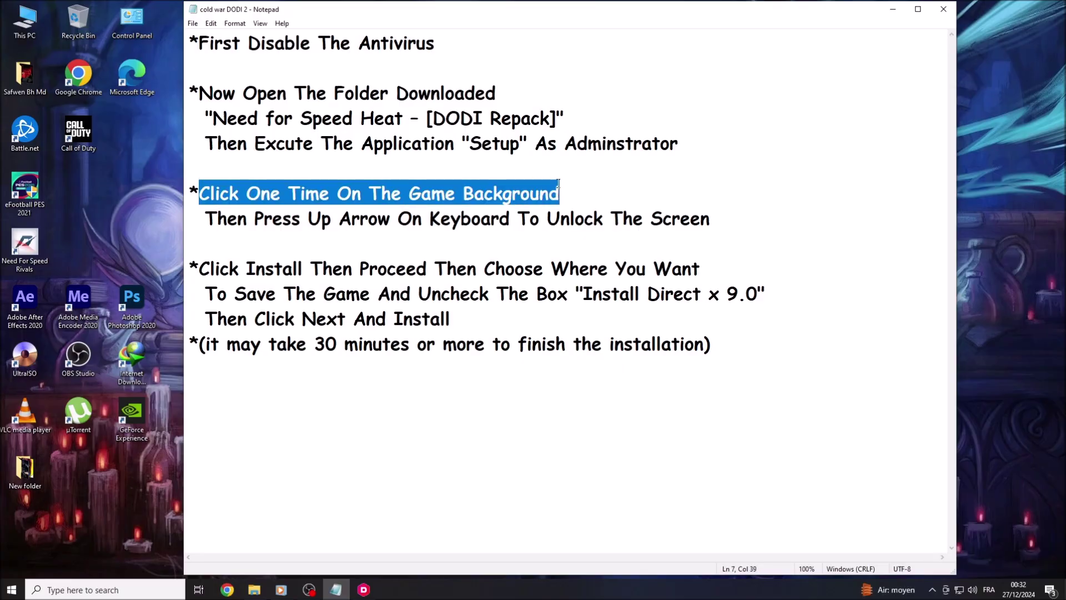
{"action": "left_click_drag", "start_coordinate": [208, 213], "coordinate": [707, 210]}
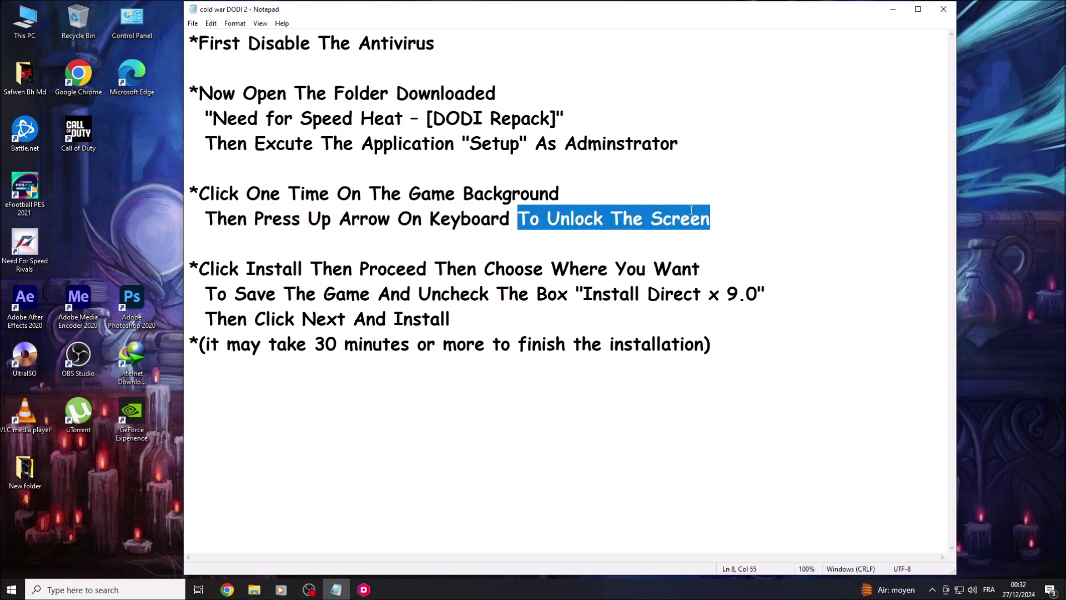
{"action": "left_click", "coordinate": [893, 9]}
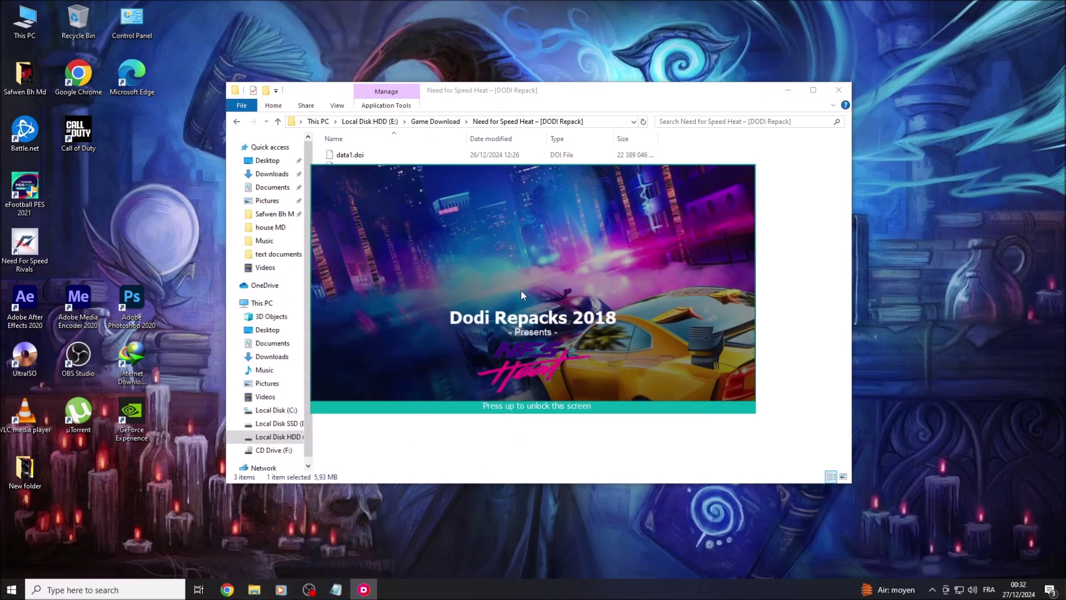
{"action": "key", "text": "Up"}
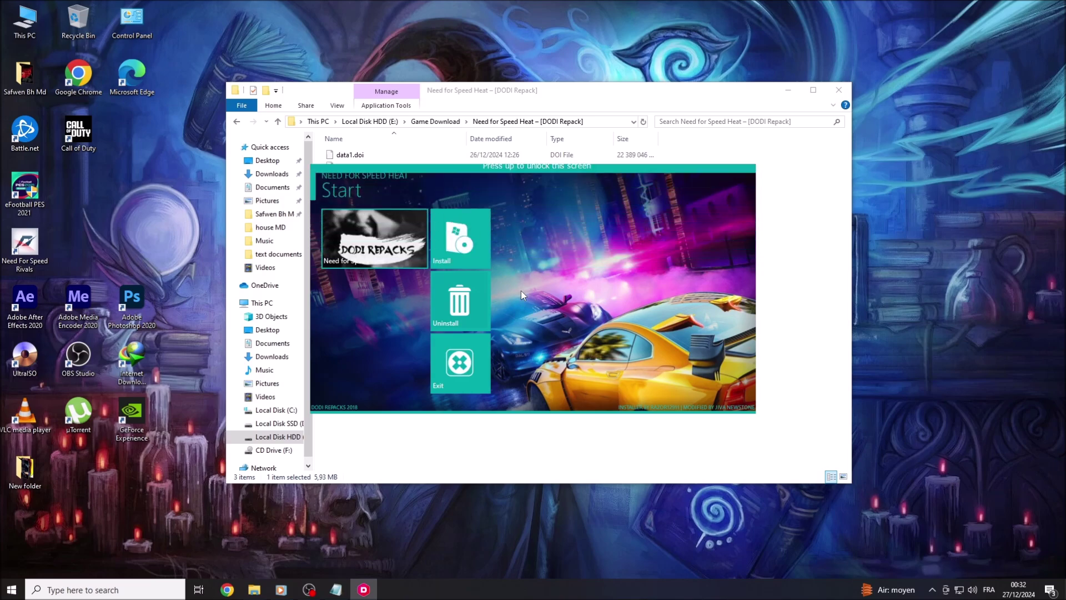
Read the notes on choosing the game's save location, unchecking "Install Direct x 9.0", starting the installation and its expected duration.
{"action": "left_click", "coordinate": [335, 590]}
{"action": "left_click_drag", "start_coordinate": [196, 261], "coordinate": [701, 263]}
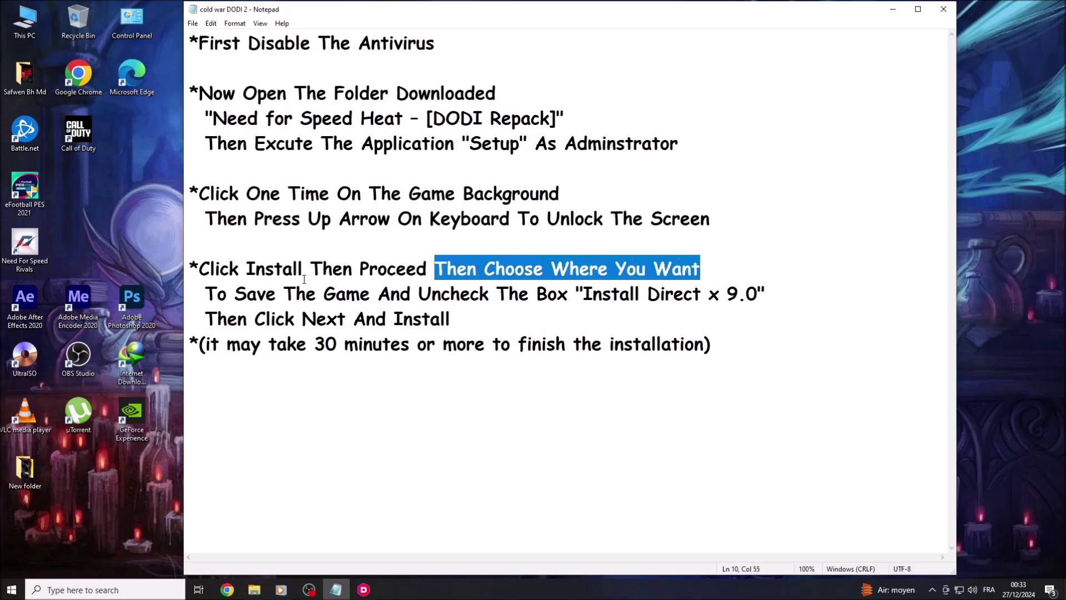
{"action": "left_click_drag", "start_coordinate": [205, 292], "coordinate": [759, 290]}
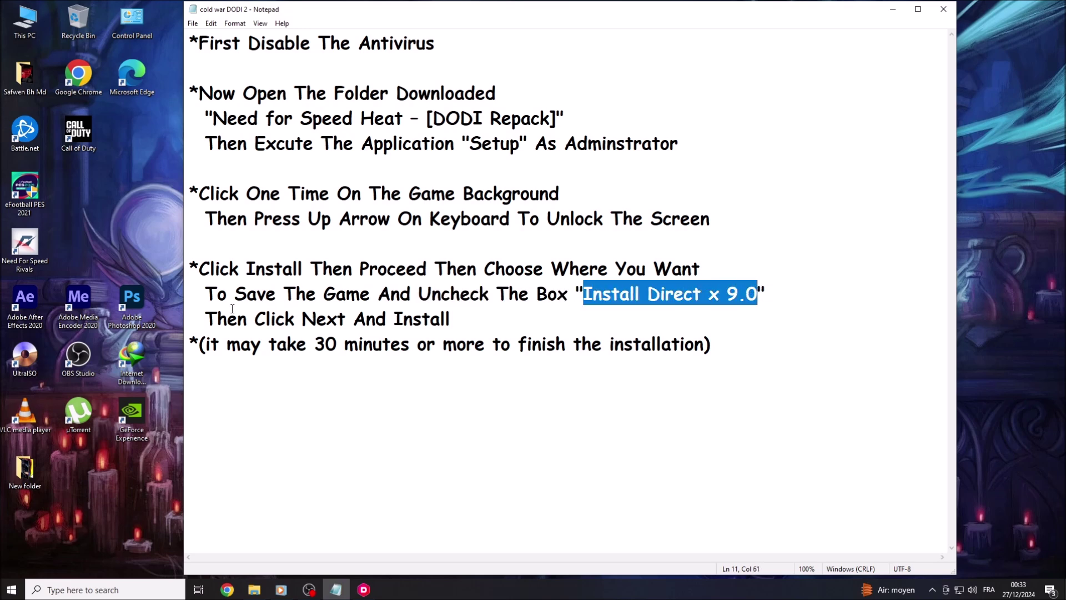
{"action": "left_click_drag", "start_coordinate": [207, 311], "coordinate": [451, 315]}
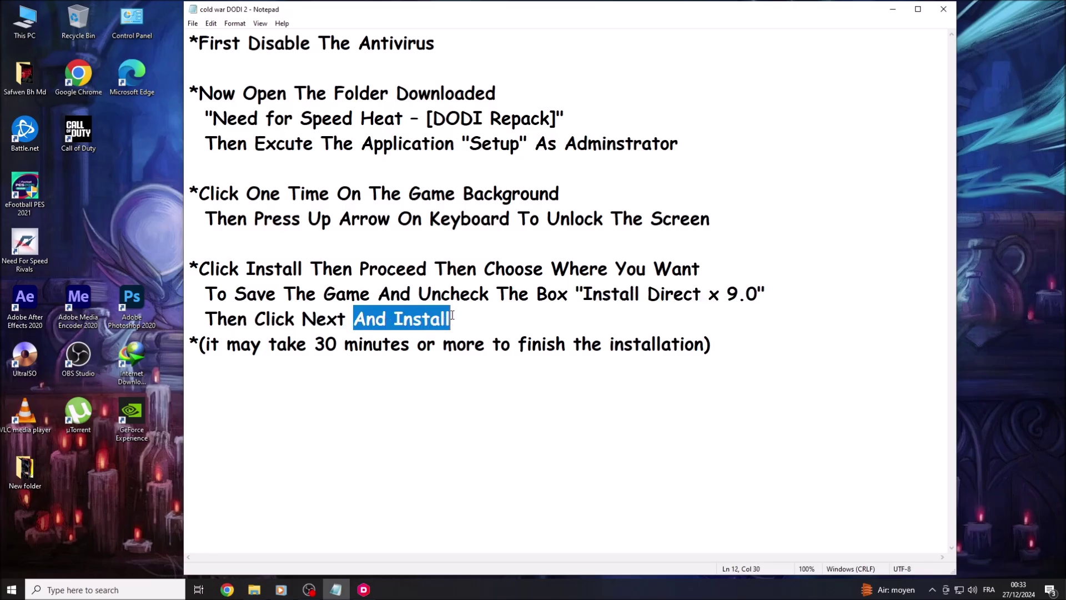
{"action": "left_click_drag", "start_coordinate": [207, 343], "coordinate": [703, 343]}
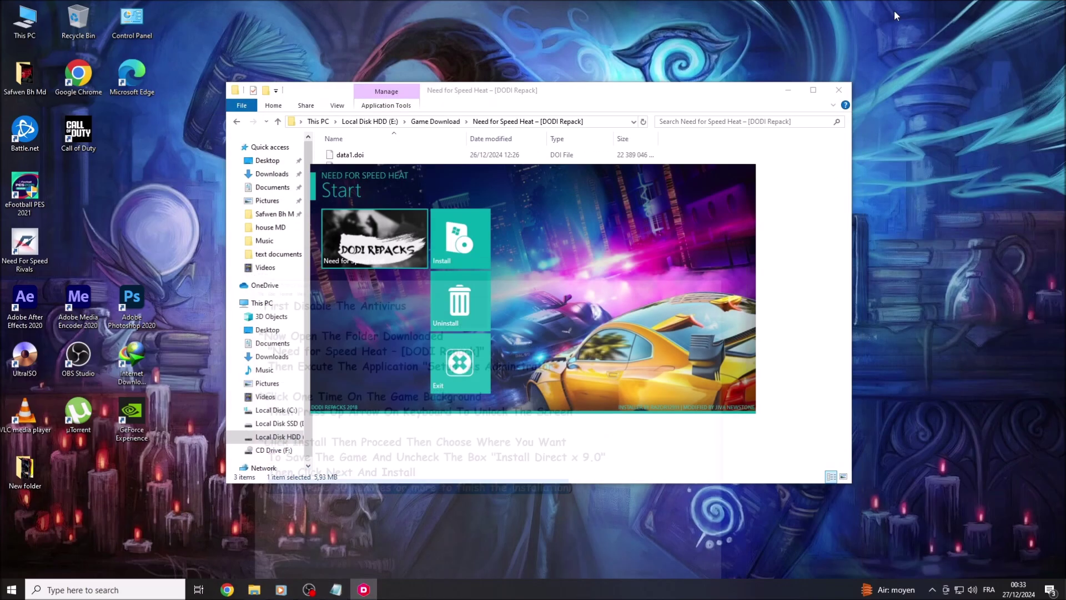
{"action": "left_click", "coordinate": [893, 9]}
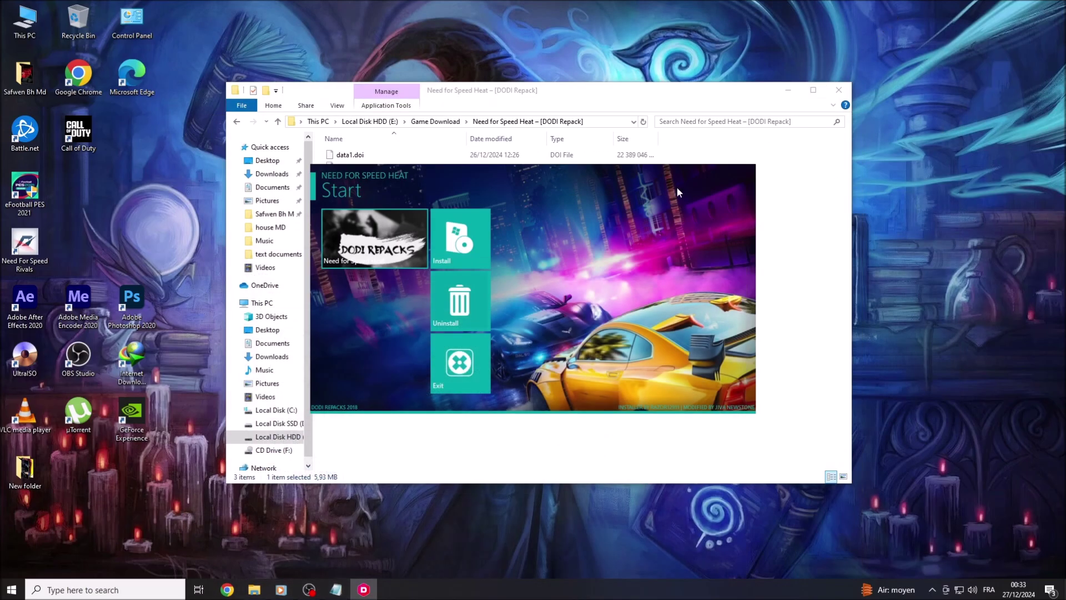
Begin the installer wizard and set the game's destination to D:\Need for Speed Heat on Local Disk SSD (D:).
{"action": "left_click", "coordinate": [441, 265]}
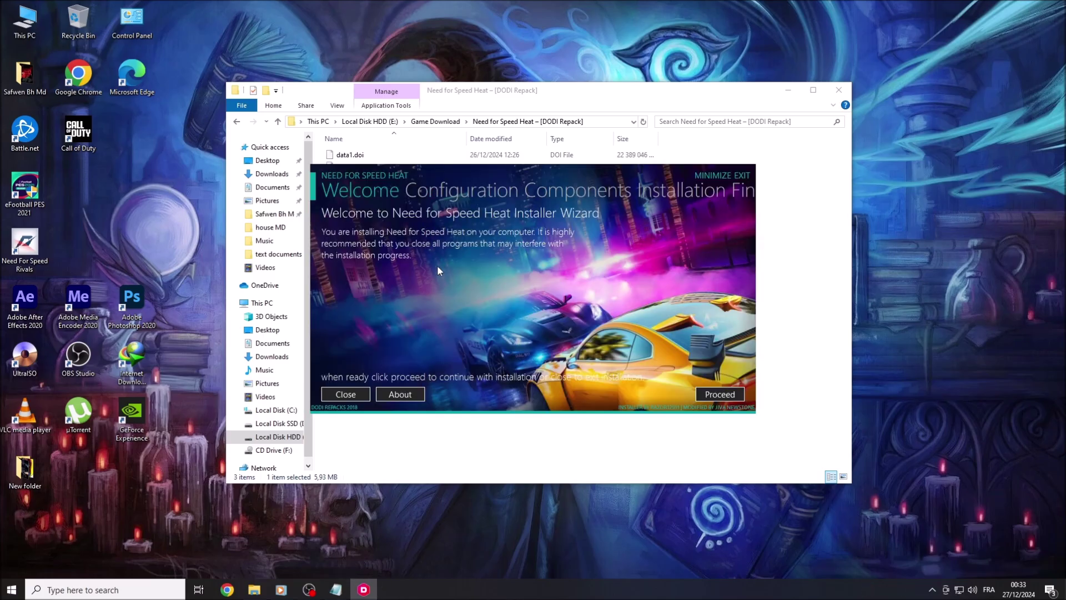
{"action": "left_click", "coordinate": [707, 395]}
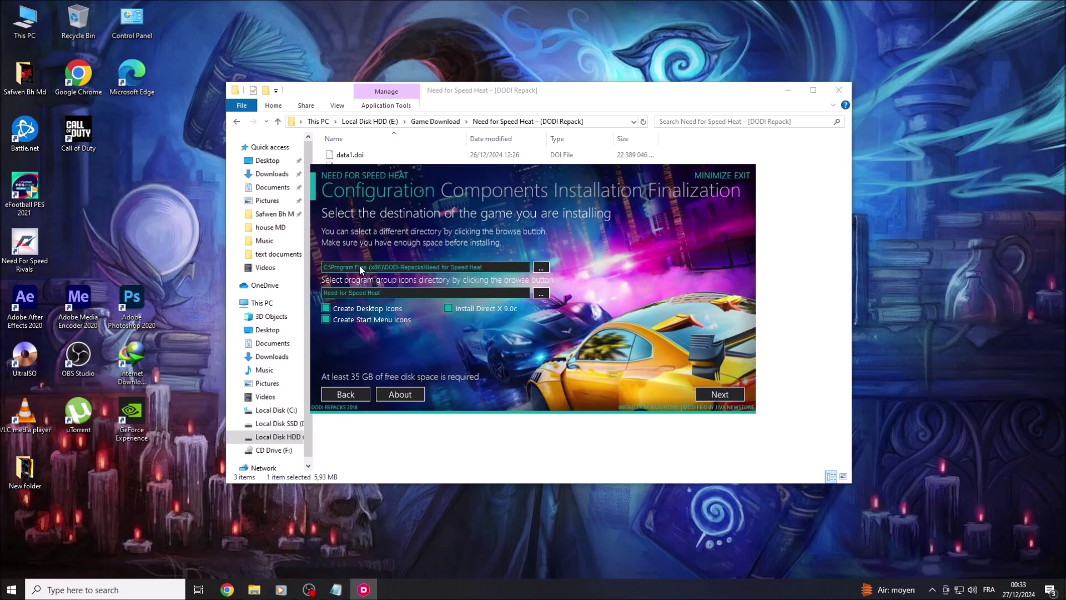
{"action": "left_click", "coordinate": [541, 267]}
{"action": "scroll", "coordinate": [537, 297], "scroll_direction": "down", "scroll_amount": 10}
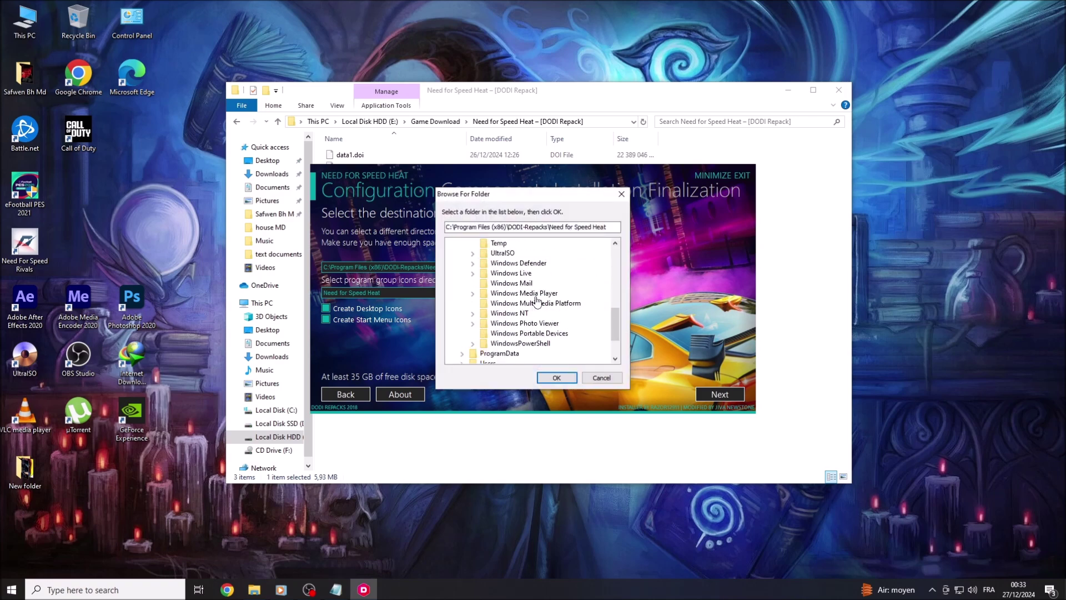
{"action": "left_click", "coordinate": [497, 334]}
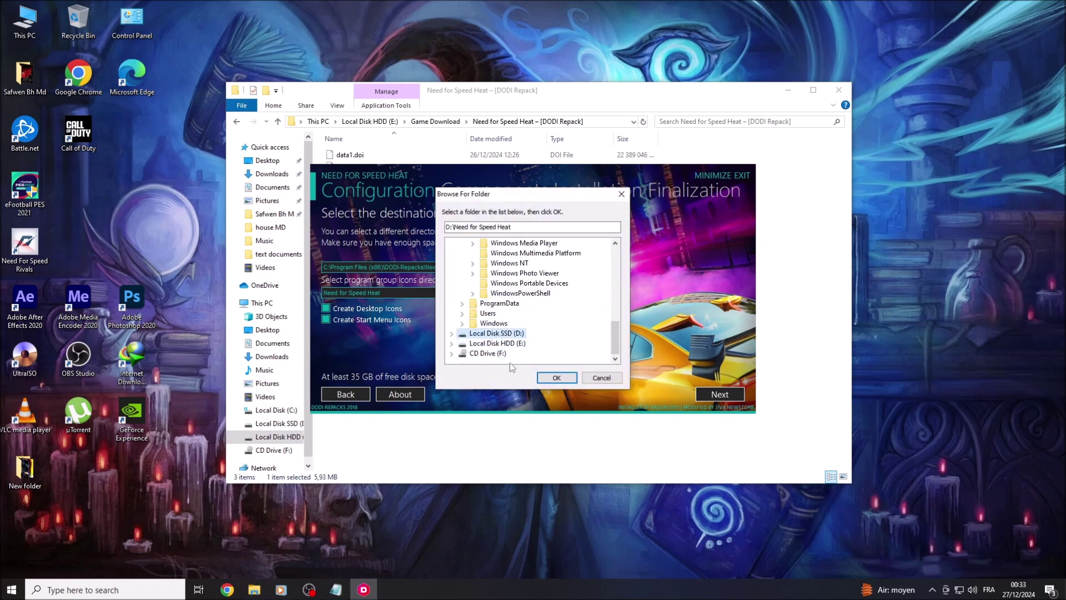
{"action": "left_click", "coordinate": [555, 378]}
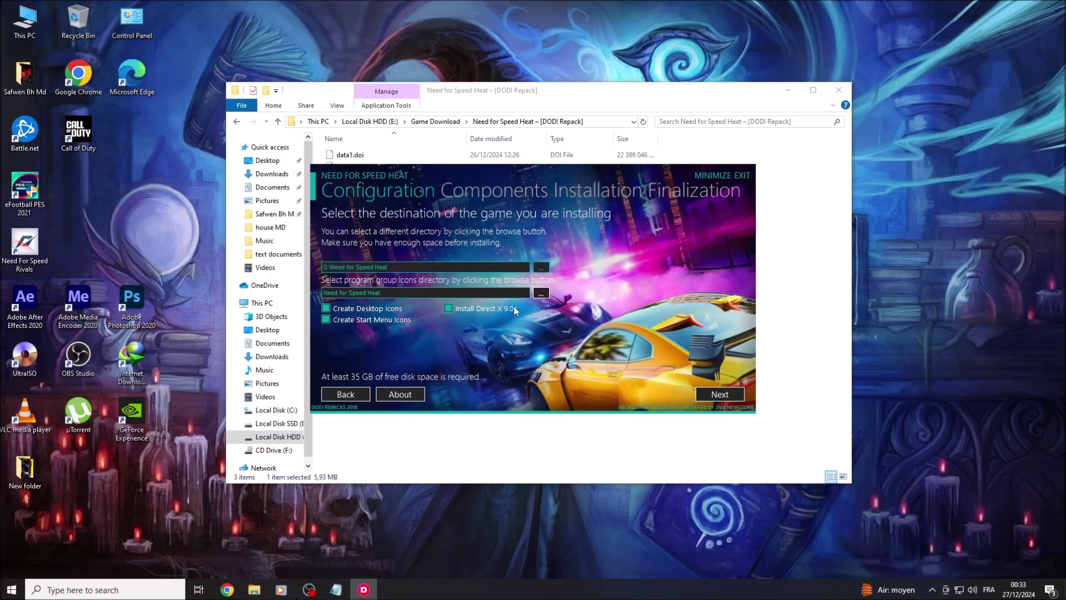
Exclude Install Direct X 9.0c and start installing Need for Speed Heat, leaving the repack folder window minimized.
{"action": "left_click", "coordinate": [447, 308]}
{"action": "left_click", "coordinate": [733, 396]}
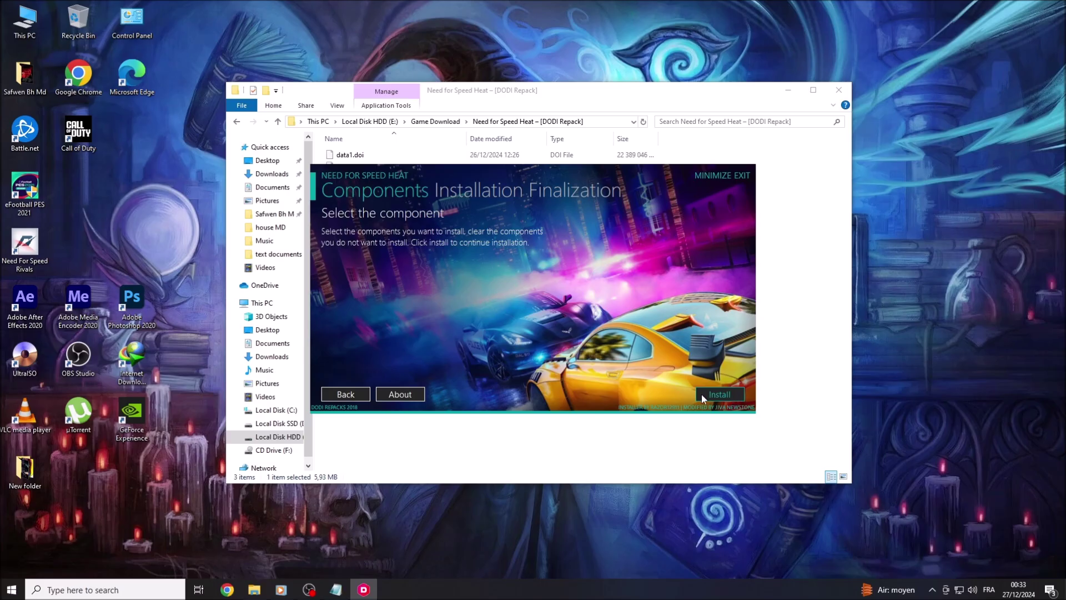
{"action": "left_click", "coordinate": [732, 394]}
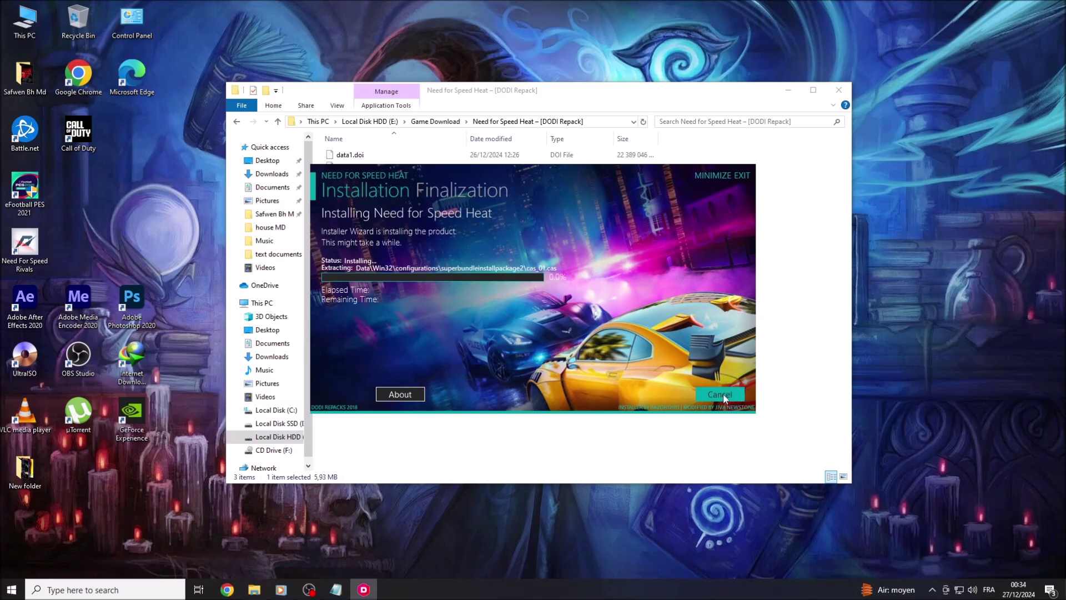
{"action": "left_click", "coordinate": [786, 89]}
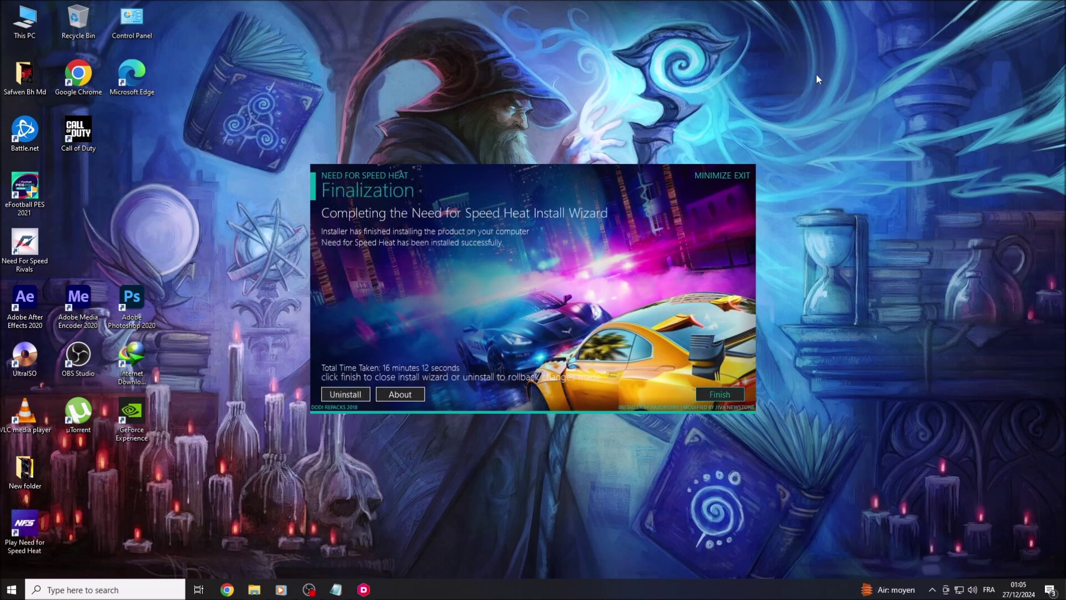
Refresh the desktop and finish the completed Need for Speed Heat install wizard.
{"action": "right_click", "coordinate": [817, 69]}
{"action": "left_click", "coordinate": [855, 102]}
{"action": "right_click", "coordinate": [854, 98]}
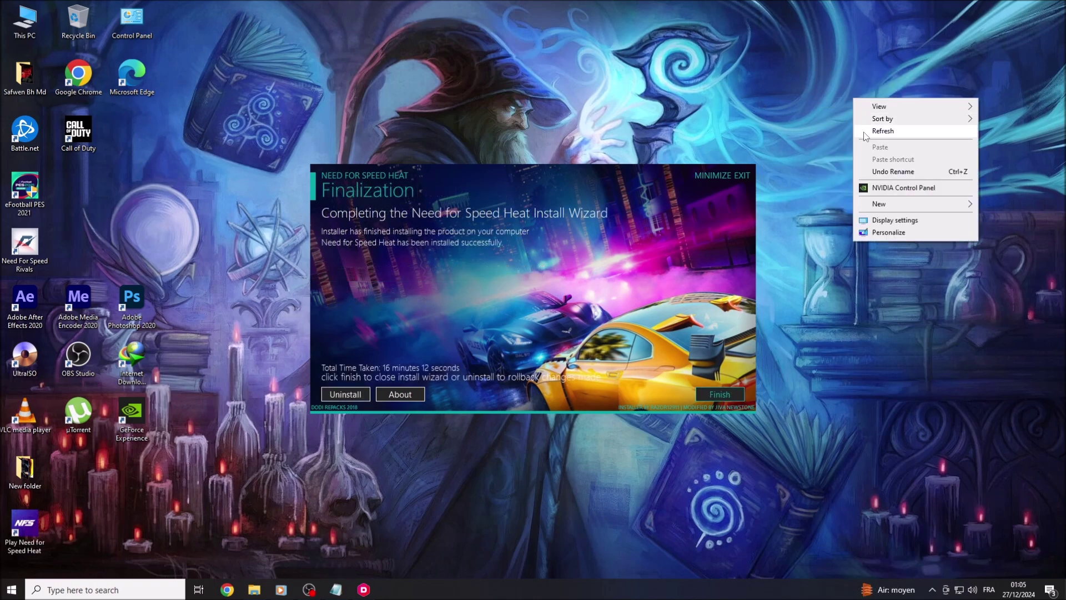
{"action": "left_click", "coordinate": [863, 132]}
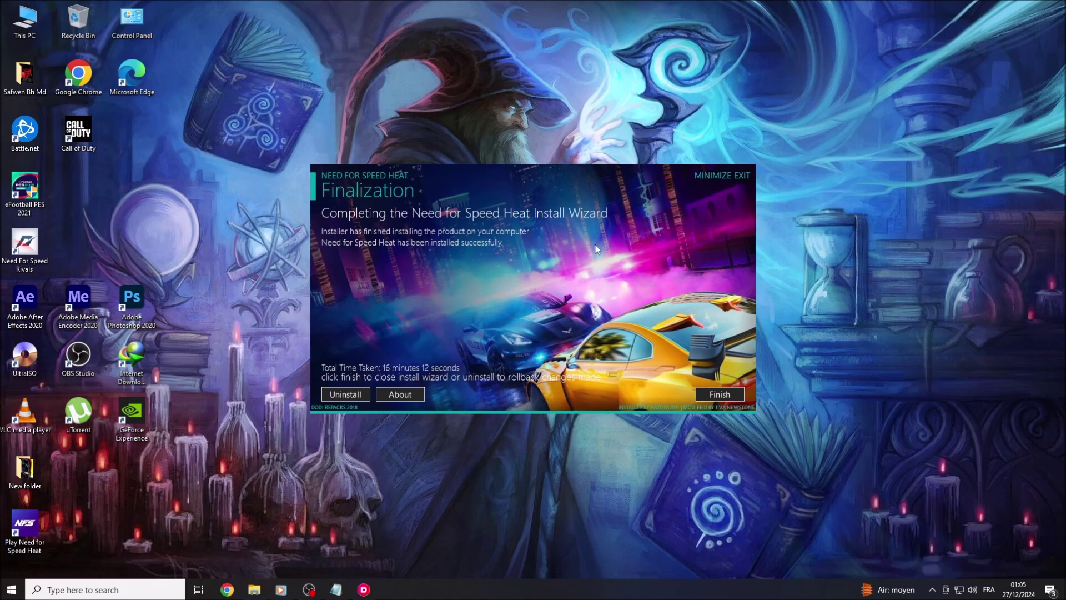
{"action": "left_click", "coordinate": [721, 394]}
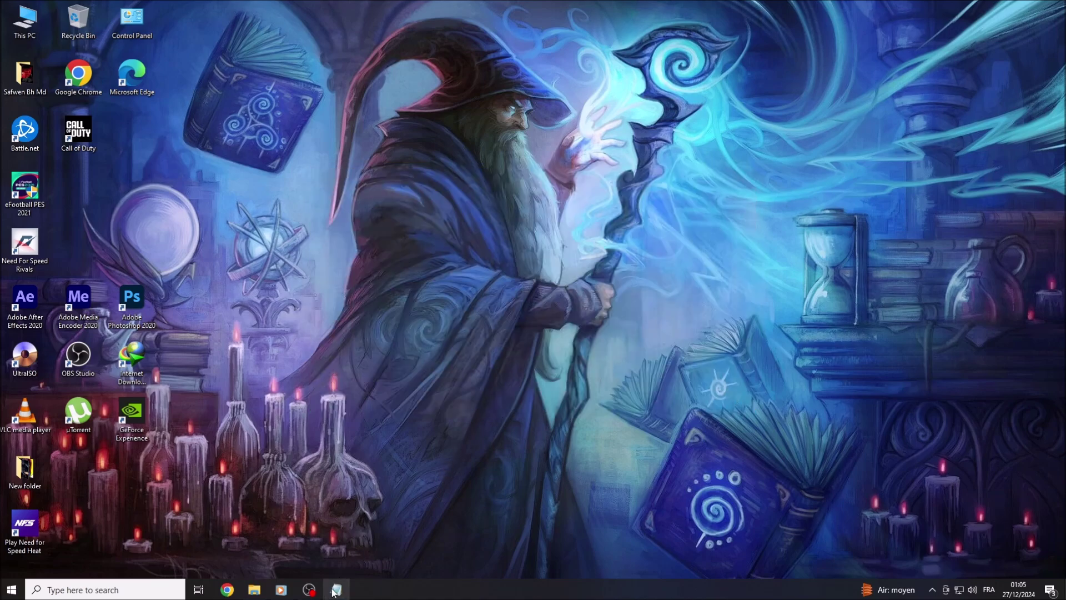
Read the closing notes about opening "Play Need for Speed Heat" and add "^^" after "And Enjoy Playing The Game".
{"action": "left_click", "coordinate": [336, 588]}
{"action": "left_click", "coordinate": [200, 32]}
{"action": "left_click_drag", "start_coordinate": [200, 32], "coordinate": [442, 44]}
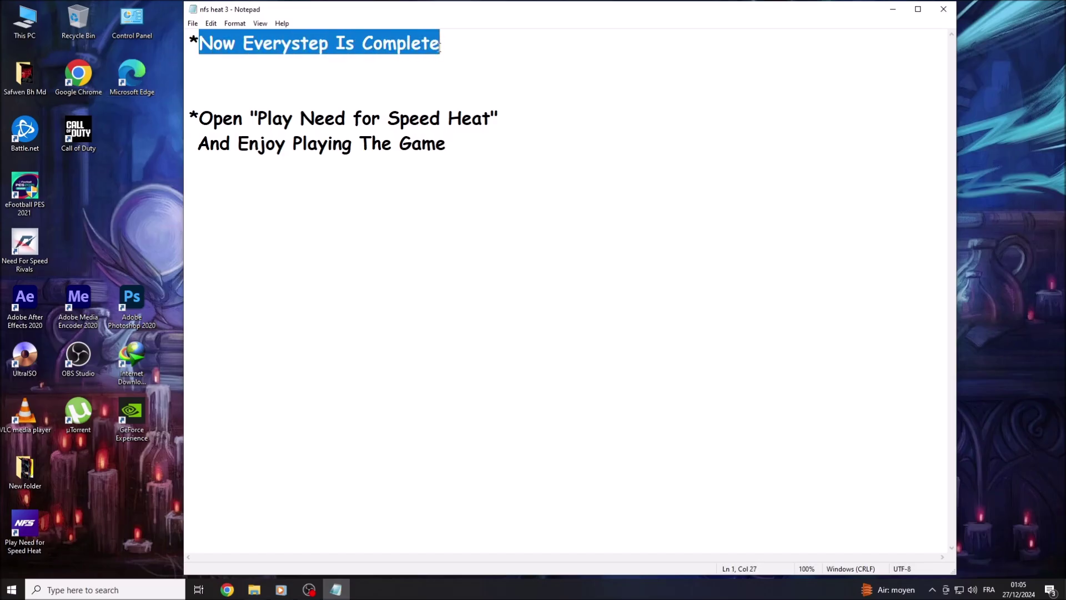
{"action": "left_click_drag", "start_coordinate": [200, 118], "coordinate": [488, 110]}
{"action": "left_click", "coordinate": [250, 118]}
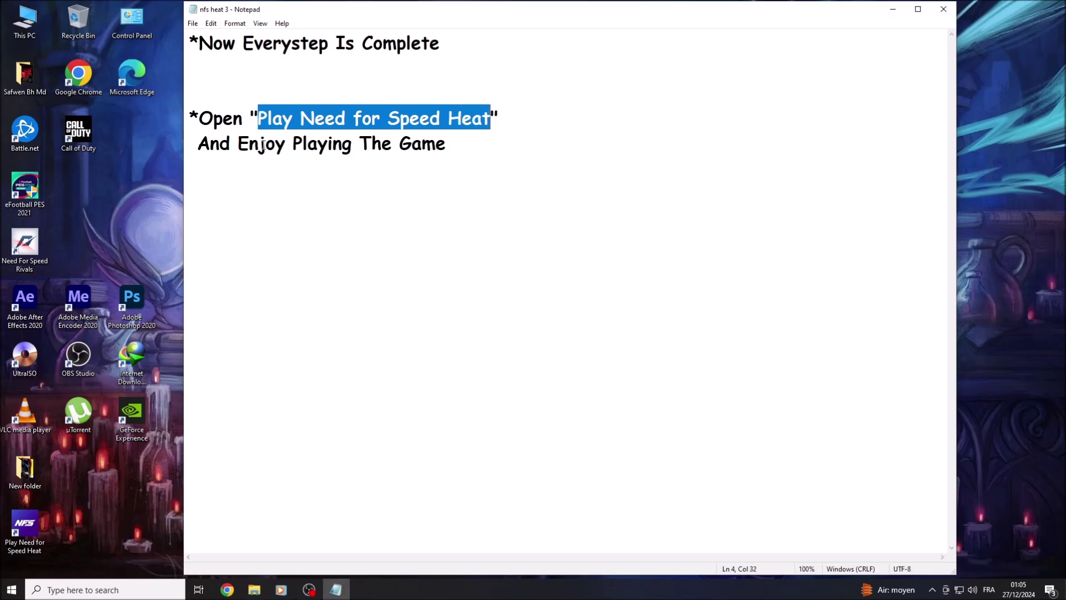
{"action": "left_click_drag", "start_coordinate": [198, 143], "coordinate": [444, 142]}
{"action": "left_click", "coordinate": [445, 142]}
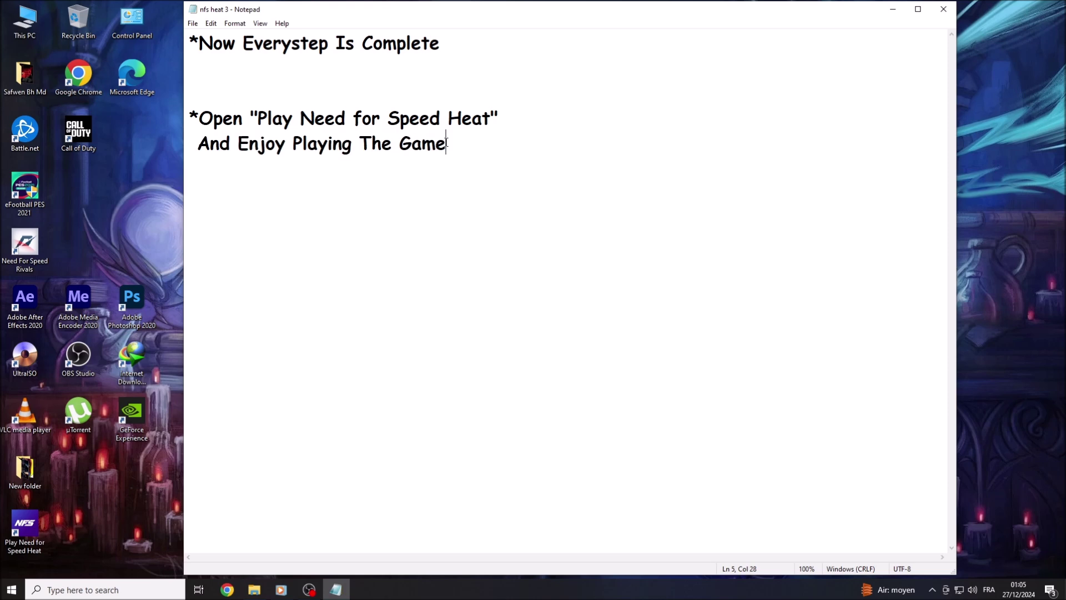
{"action": "type", "text": "^^"}
{"action": "left_click", "coordinate": [893, 9]}
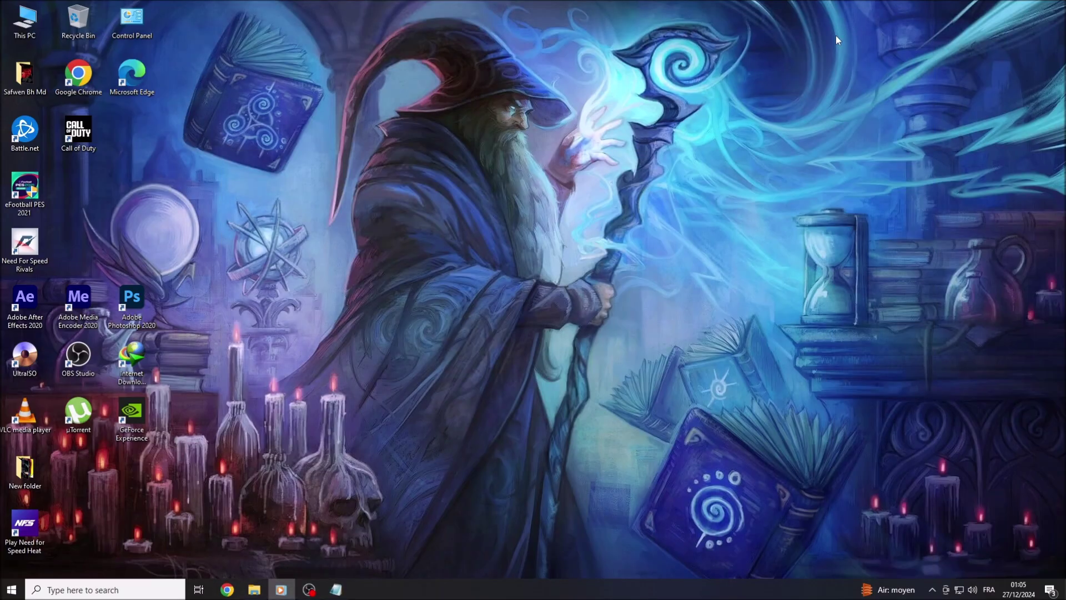
Launch the game from the "Play Need for Speed Heat" desktop shortcut.
{"action": "right_click", "coordinate": [25, 523]}
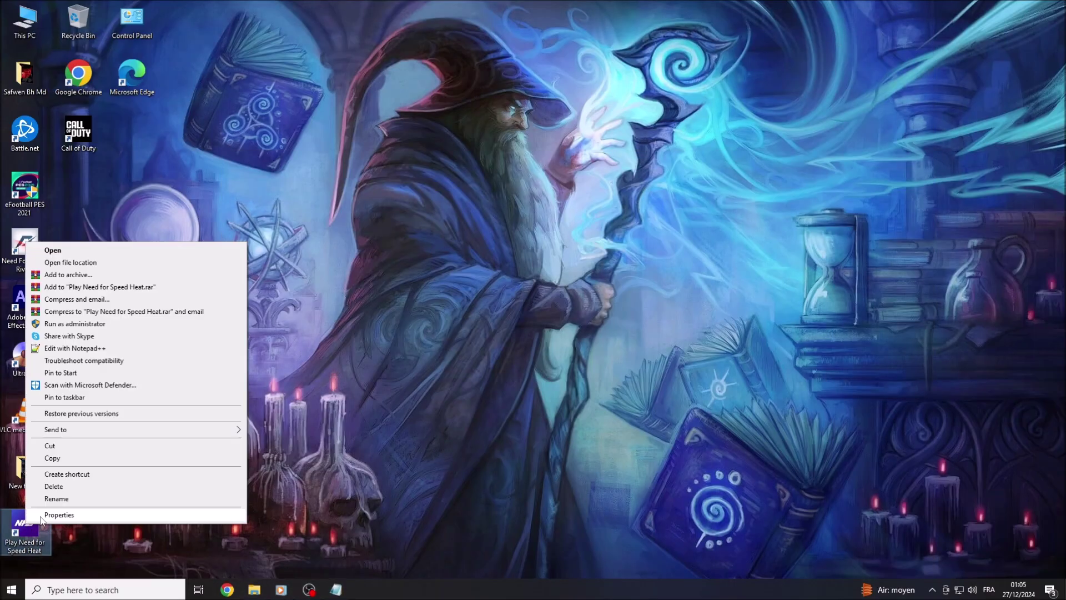
{"action": "left_click", "coordinate": [65, 249]}
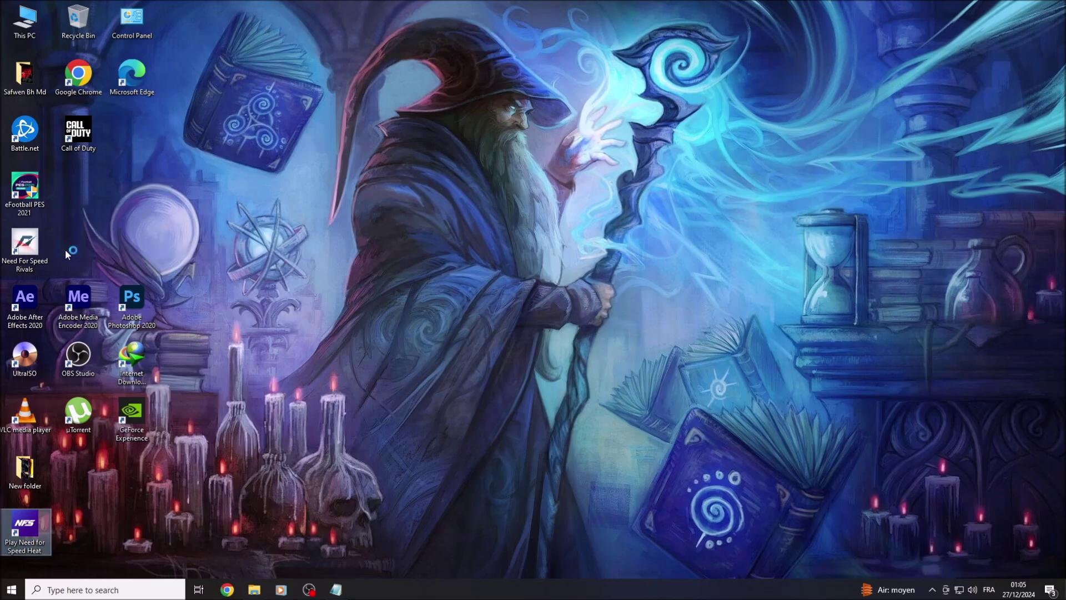